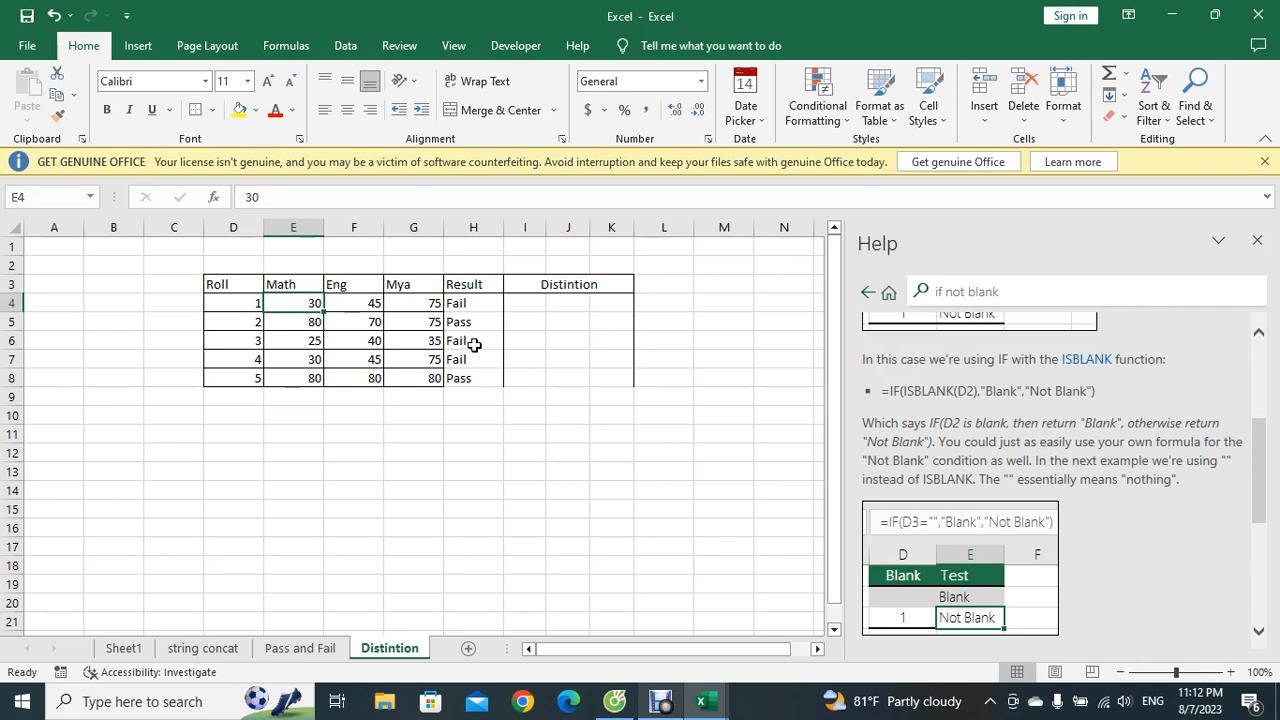
Close Help and enter the formula =IF(E4>79,"Math","") in cell I4 under Distintion.
click(521, 304)
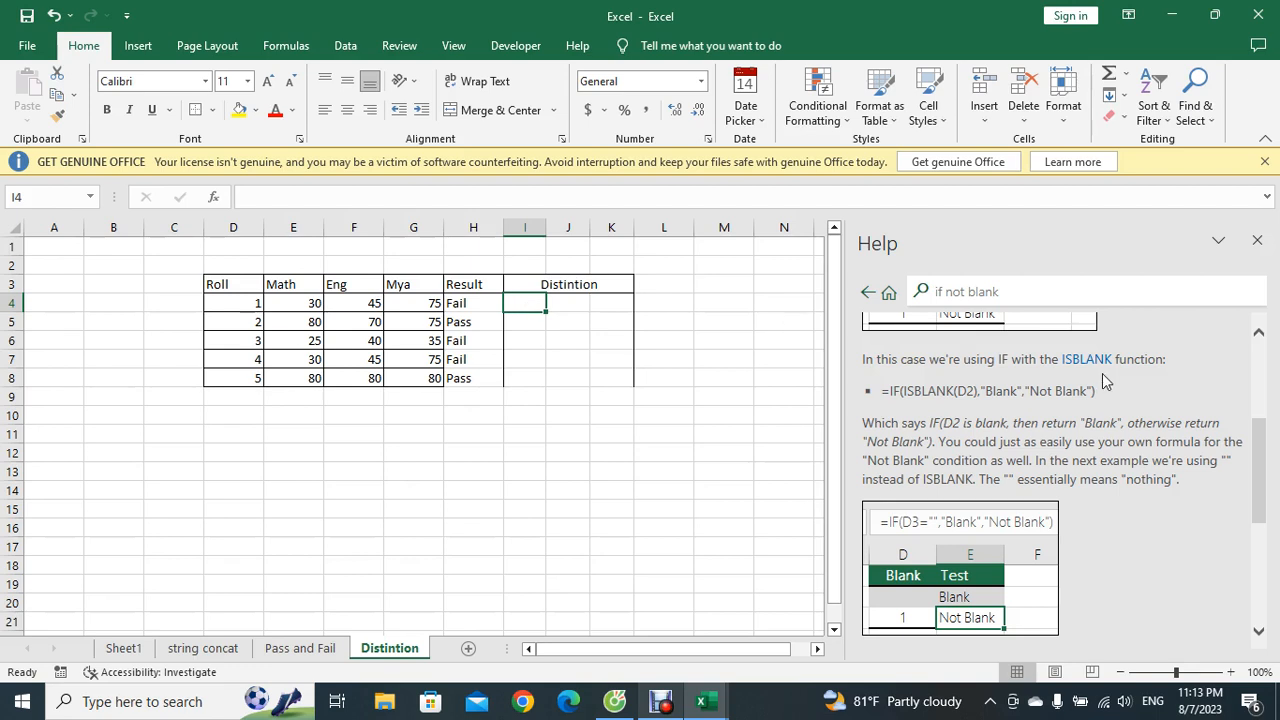
click(1258, 244)
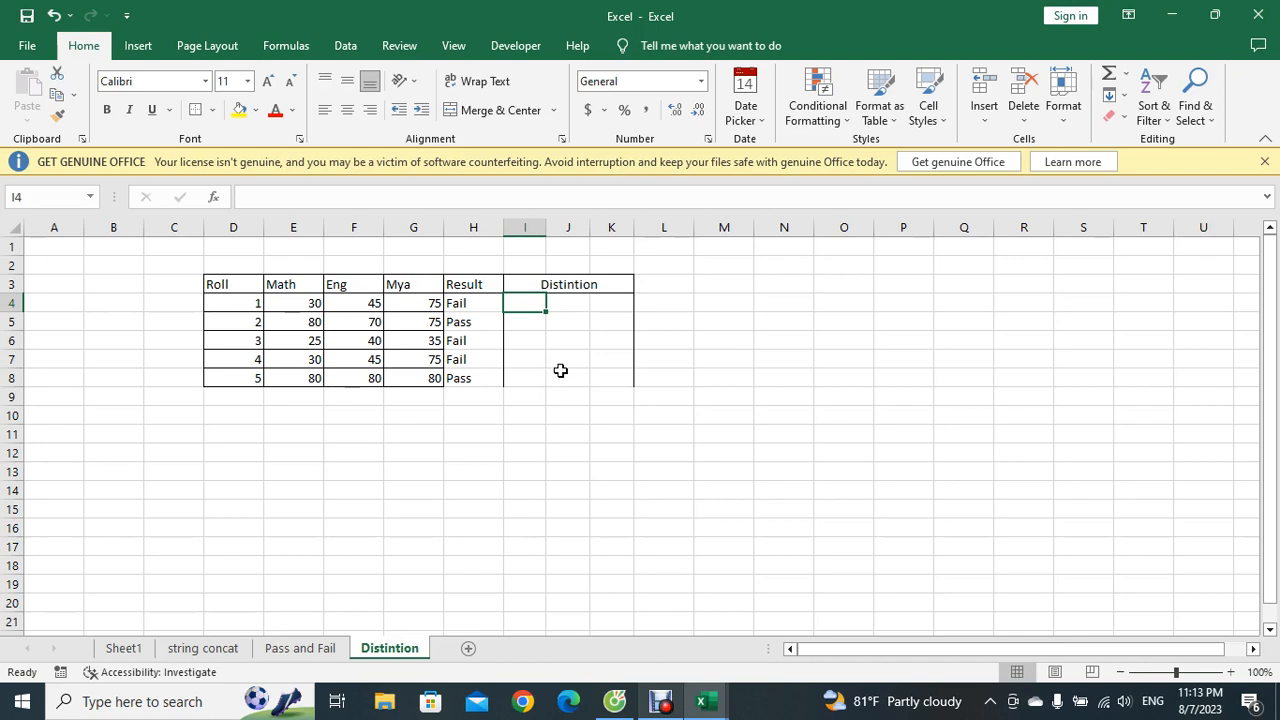
text(=if)
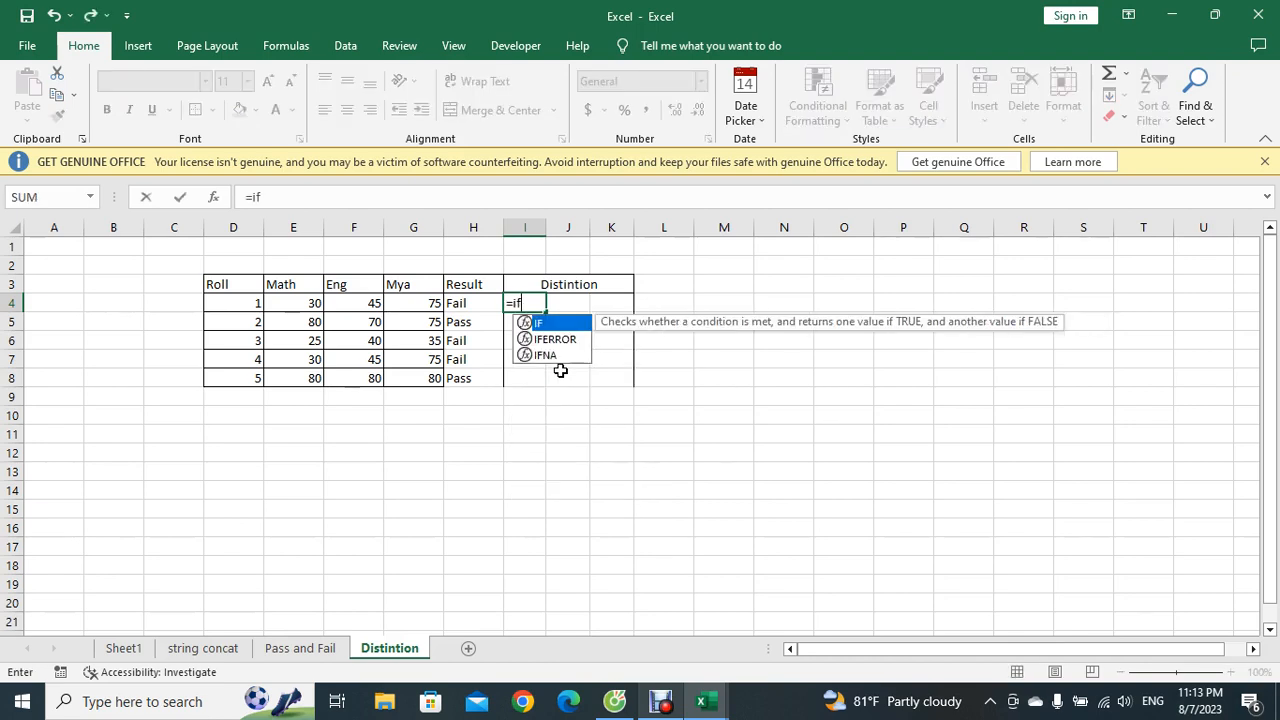
text(()
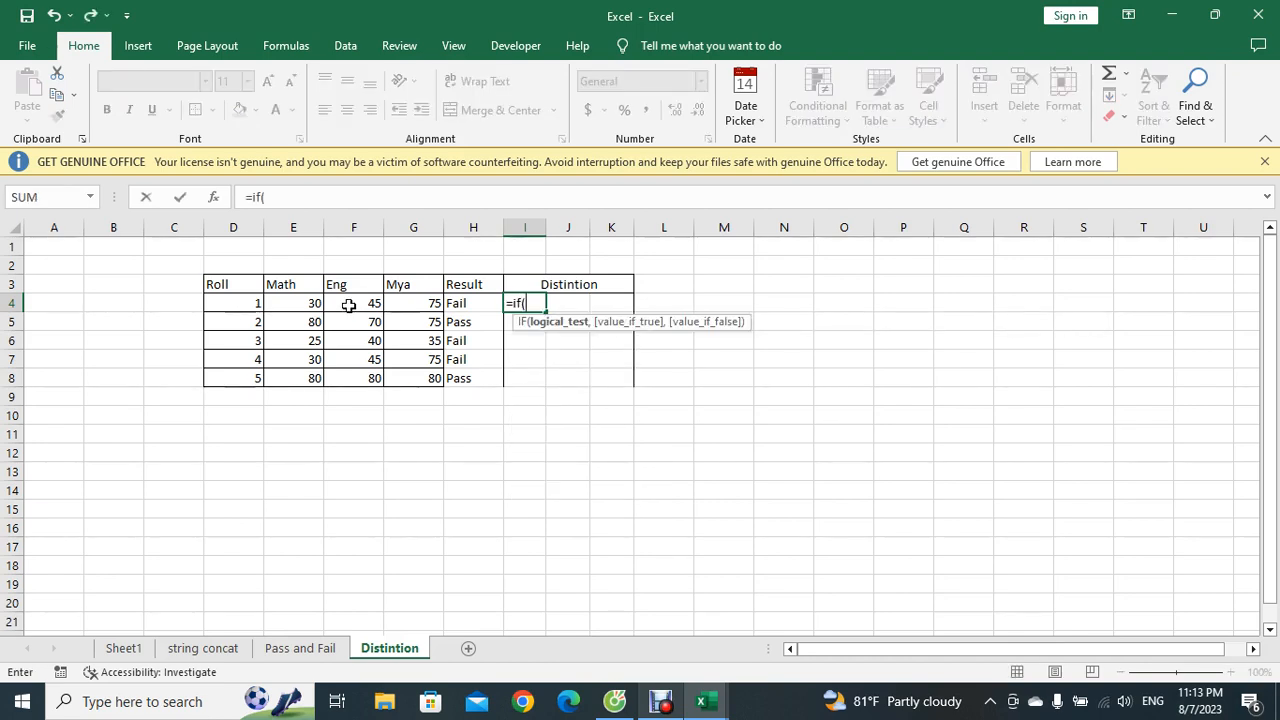
click(310, 305)
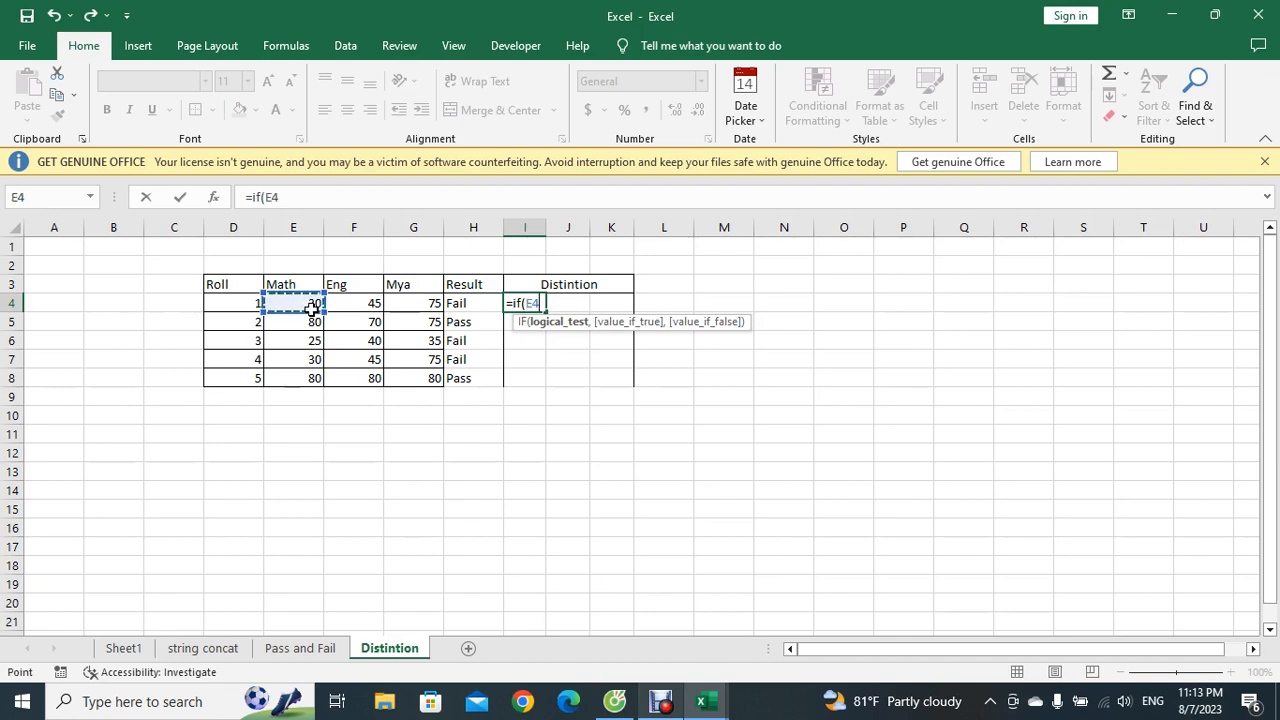
text(>79,)
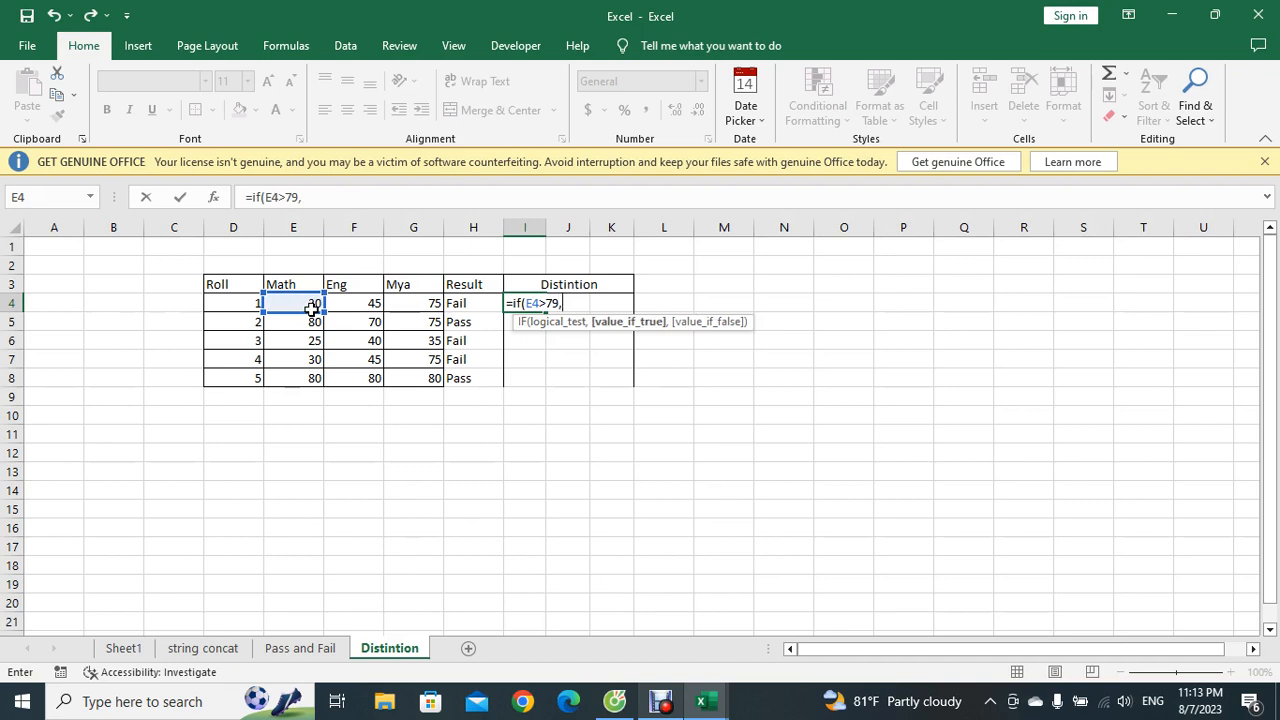
text("Math","")
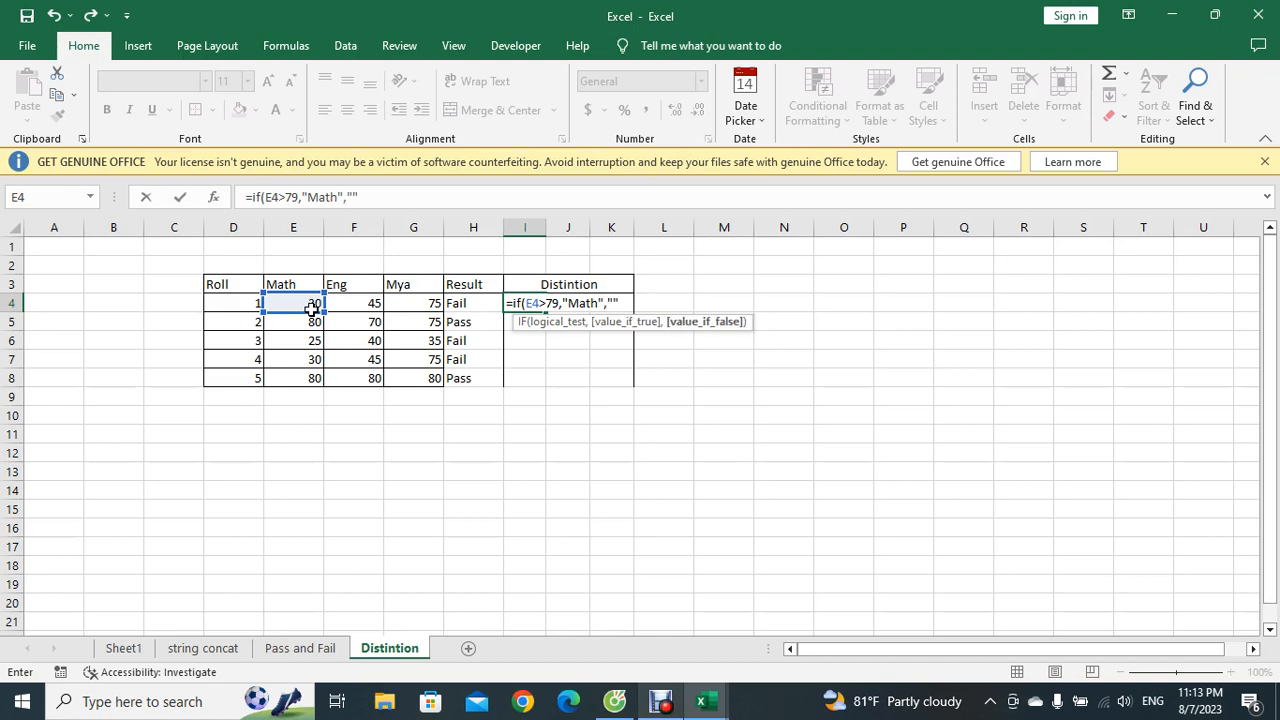
text())
key(Return)
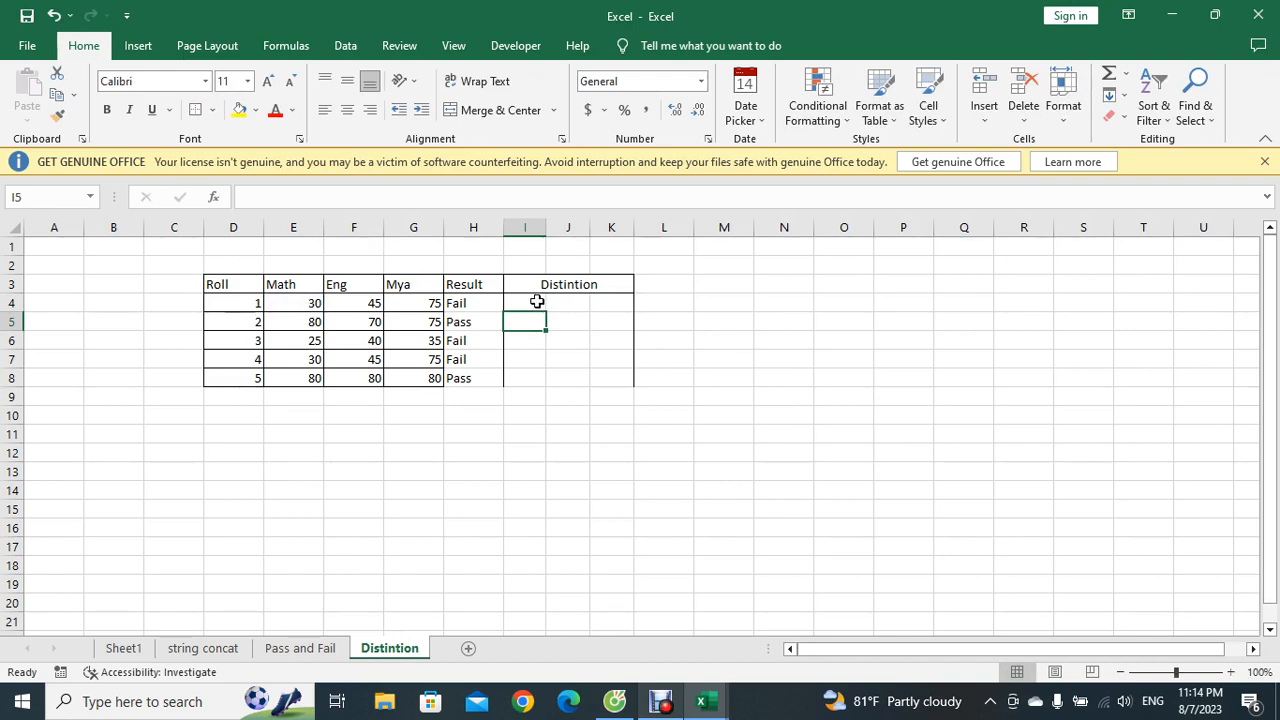
Copy the Math distinction formula from I4 across to J4 and K4.
click(537, 301)
drag(548, 314, 580, 314)
key(Escape)
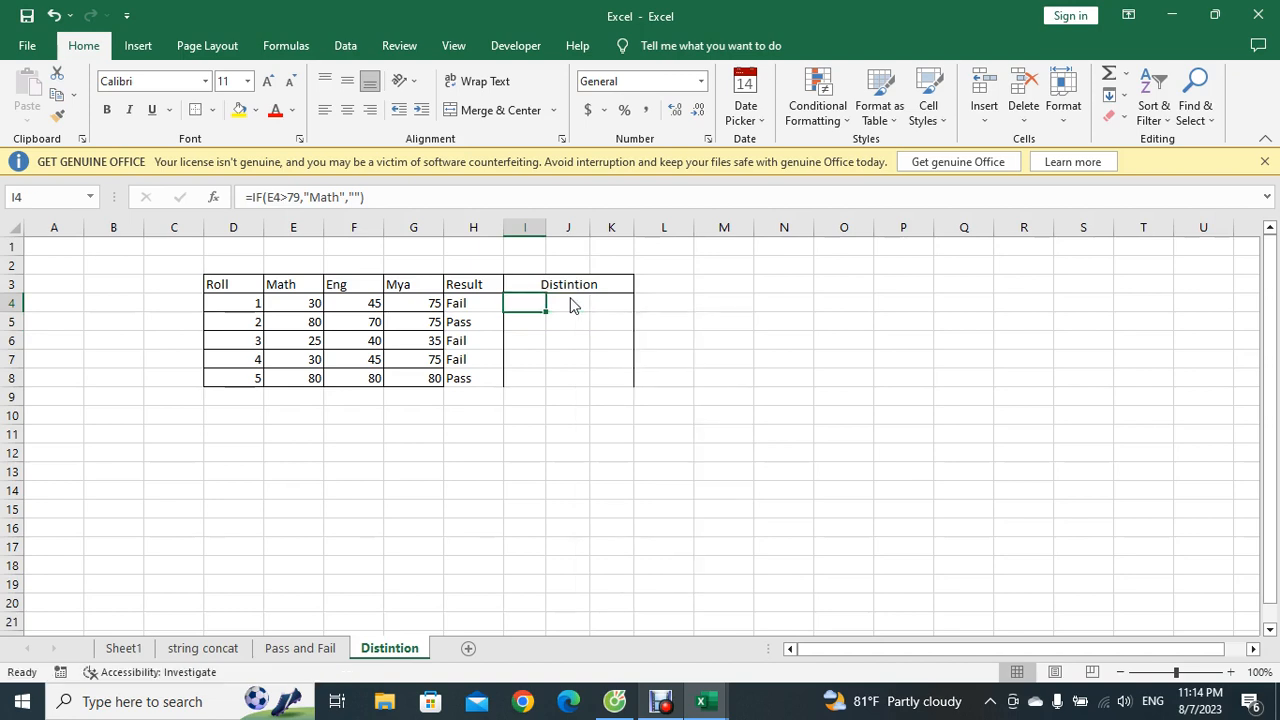
drag(543, 310, 618, 305)
Edit the formula in J4 to return "Eng" when F4 is greater than 74.
double_click(575, 303)
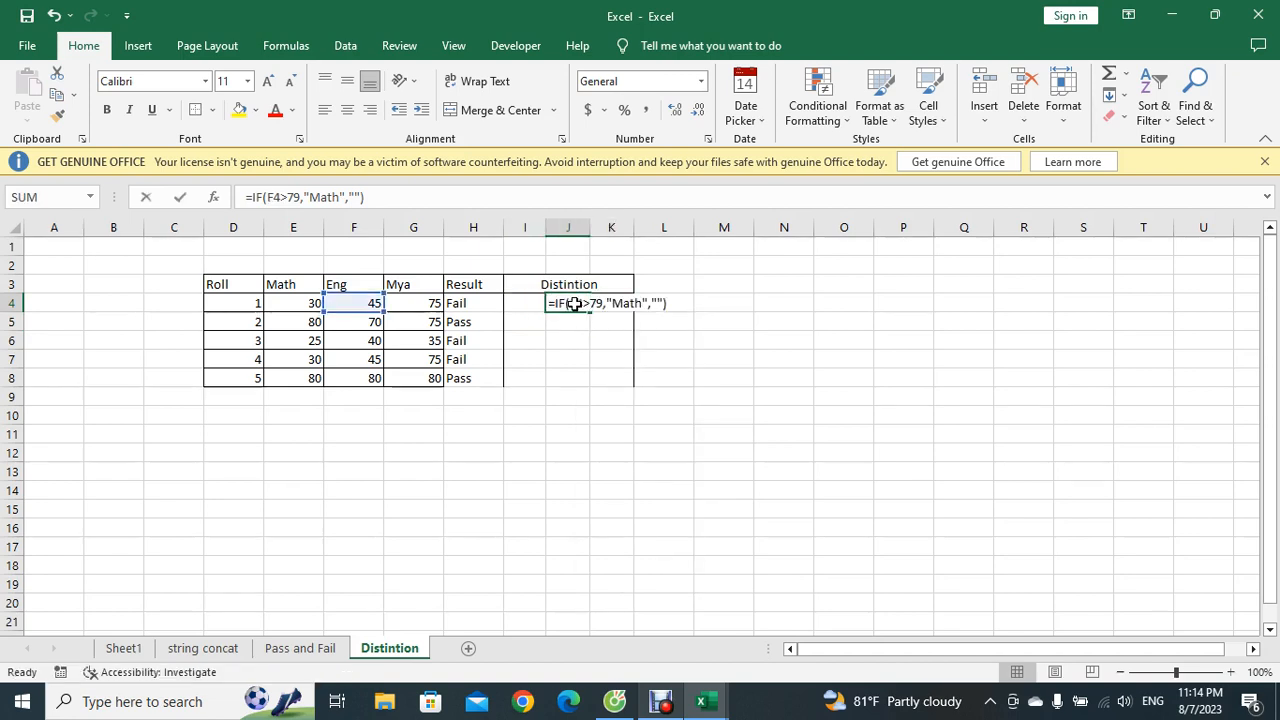
click(642, 303)
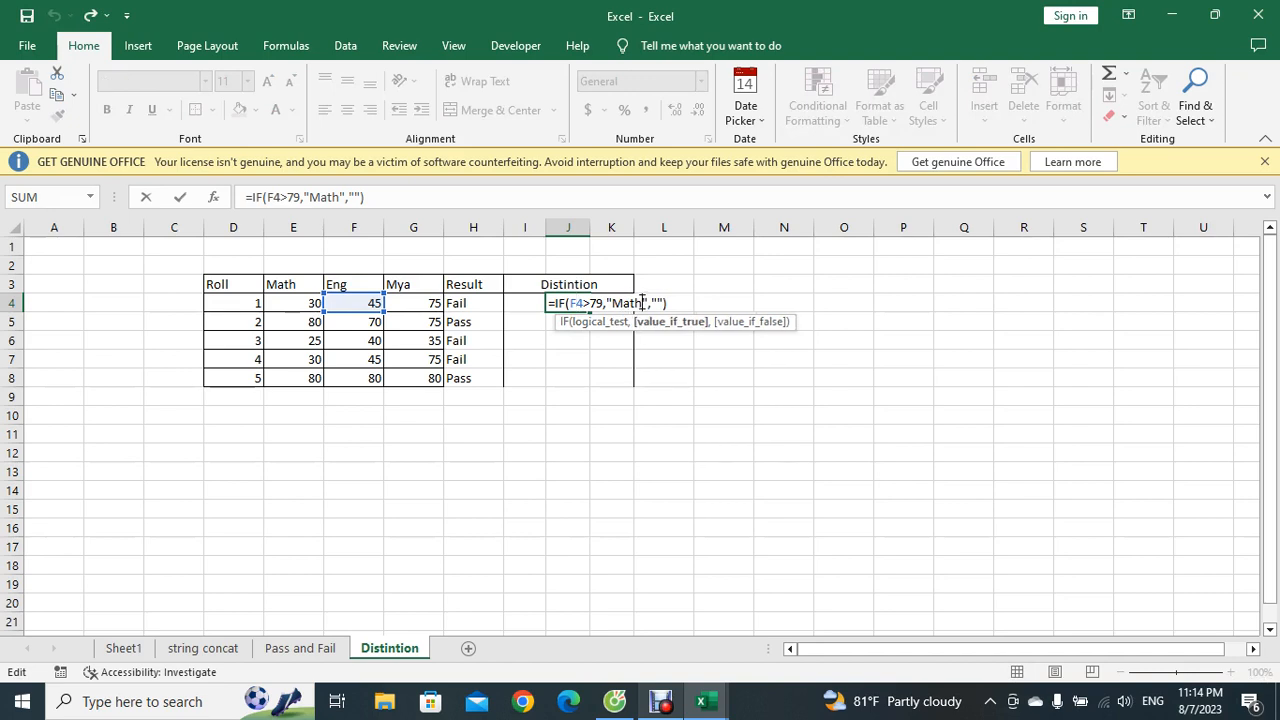
key(BackSpace)
key(BackSpace)
key(BackSpace)
key(BackSpace)
text(Eng)
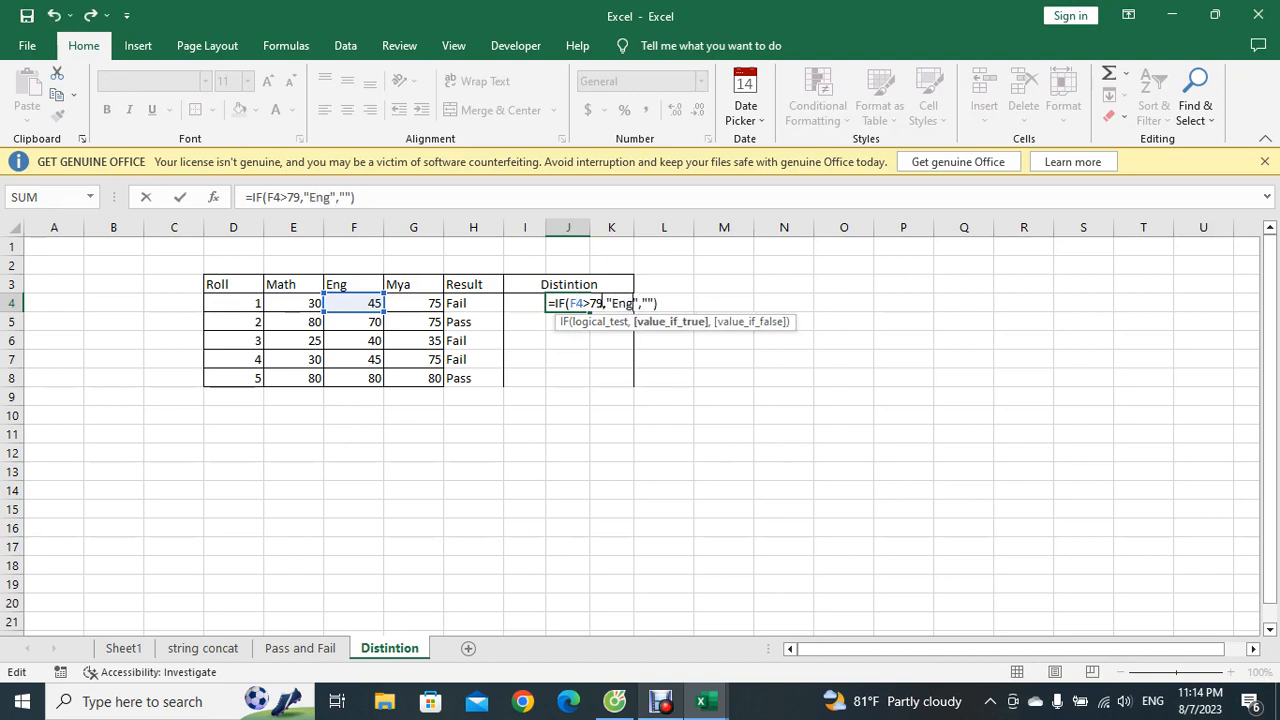
click(601, 303)
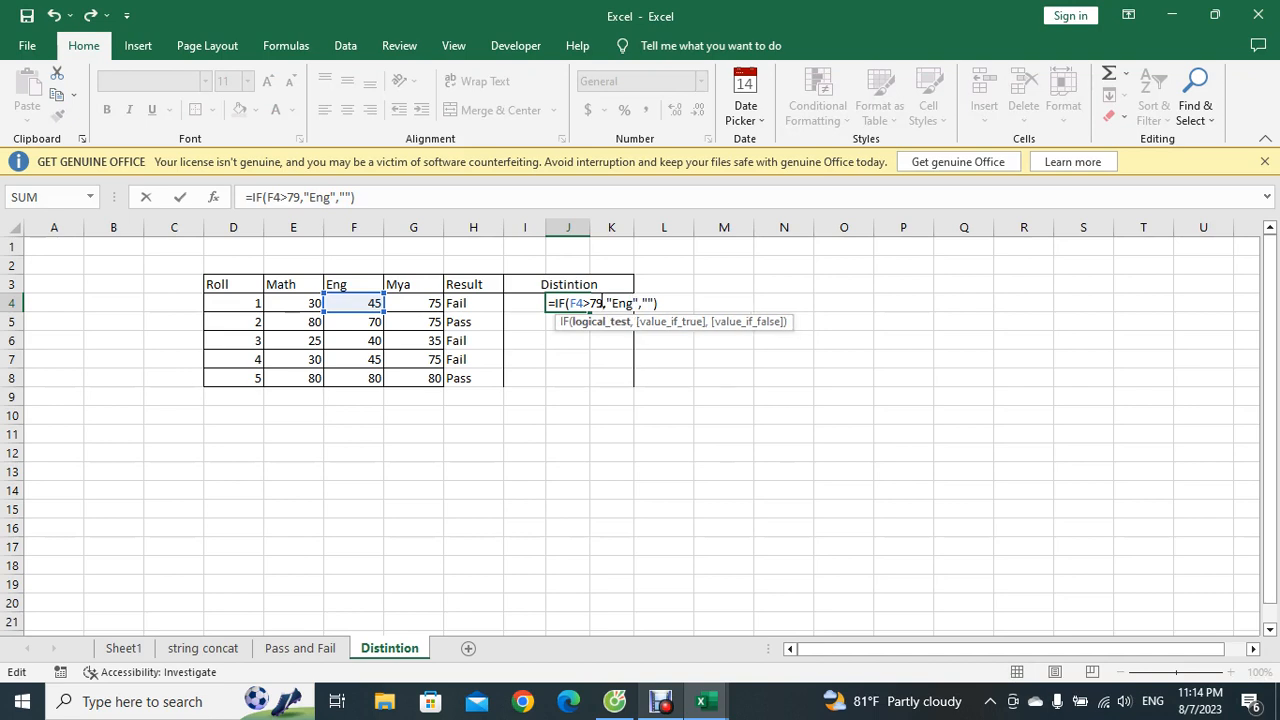
key(BackSpace)
text(4)
key(Return)
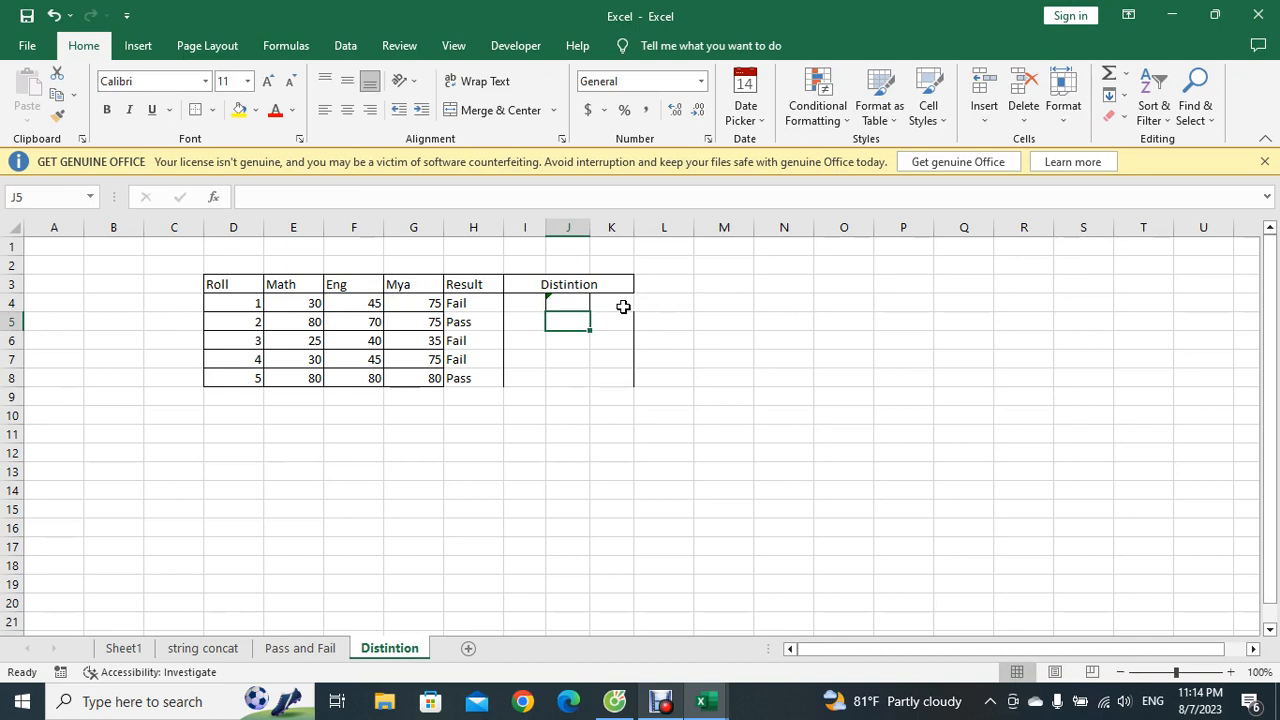
Change the threshold in the K4 formula to G4>74.
click(622, 306)
double_click(614, 302)
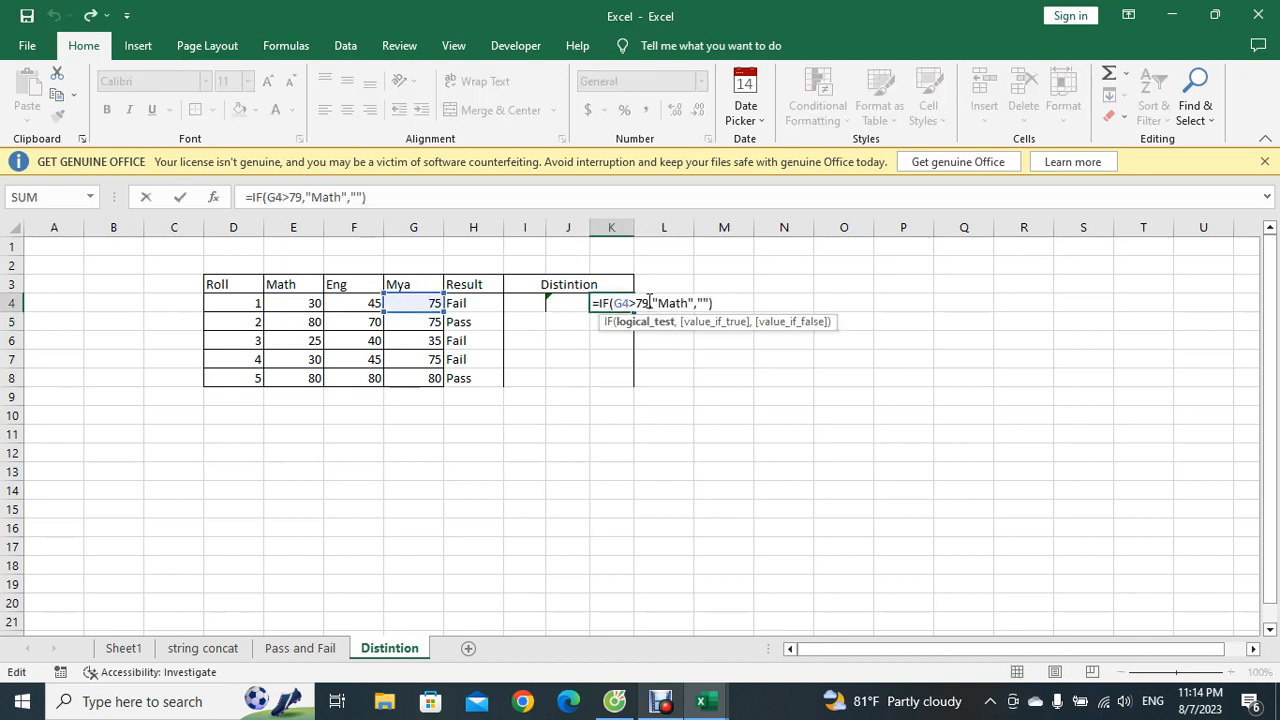
click(649, 302)
key(BackSpace)
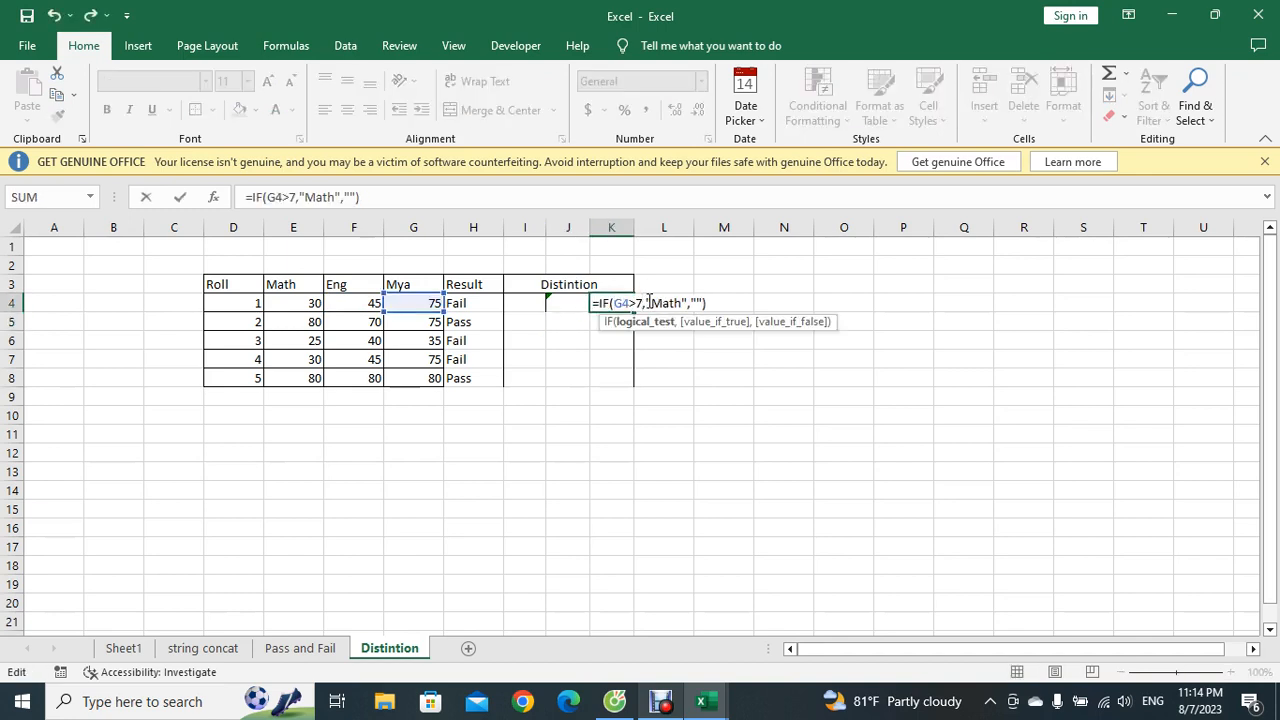
text(4)
key(Return)
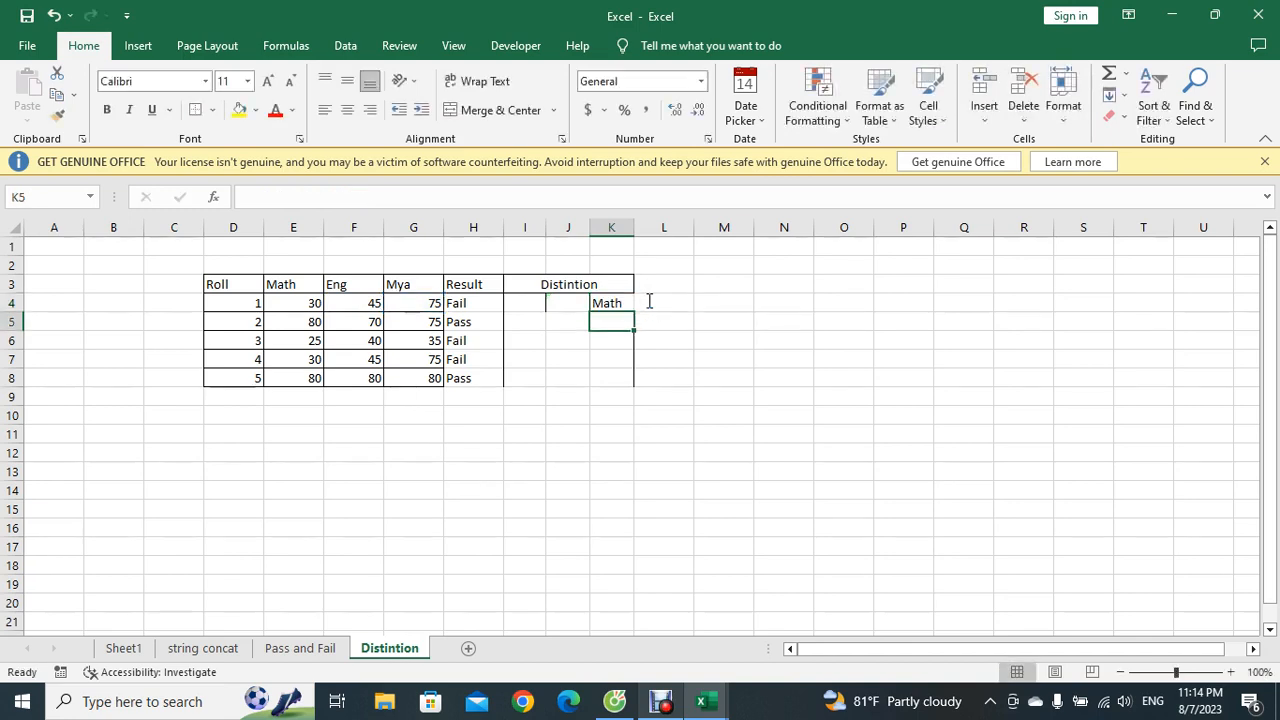
Change the text returned by the K4 formula to "Mya".
double_click(598, 303)
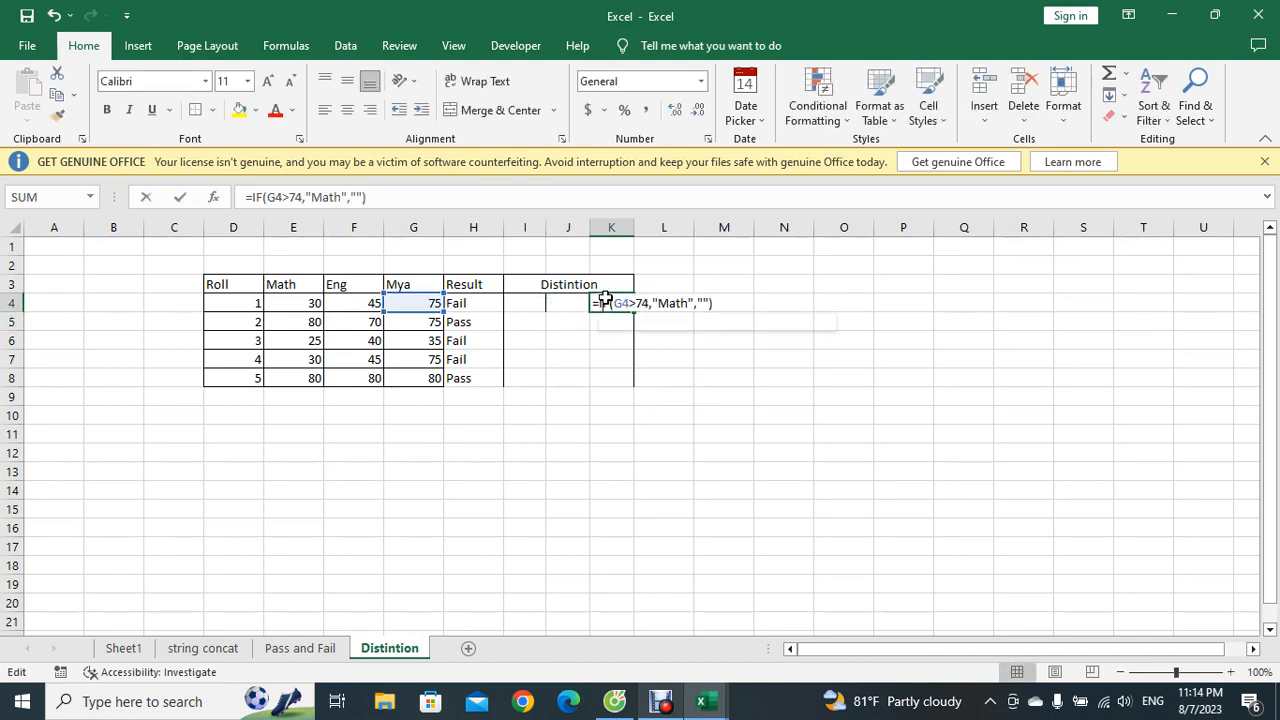
click(690, 303)
key(BackSpace)
key(BackSpace)
key(BackSpace)
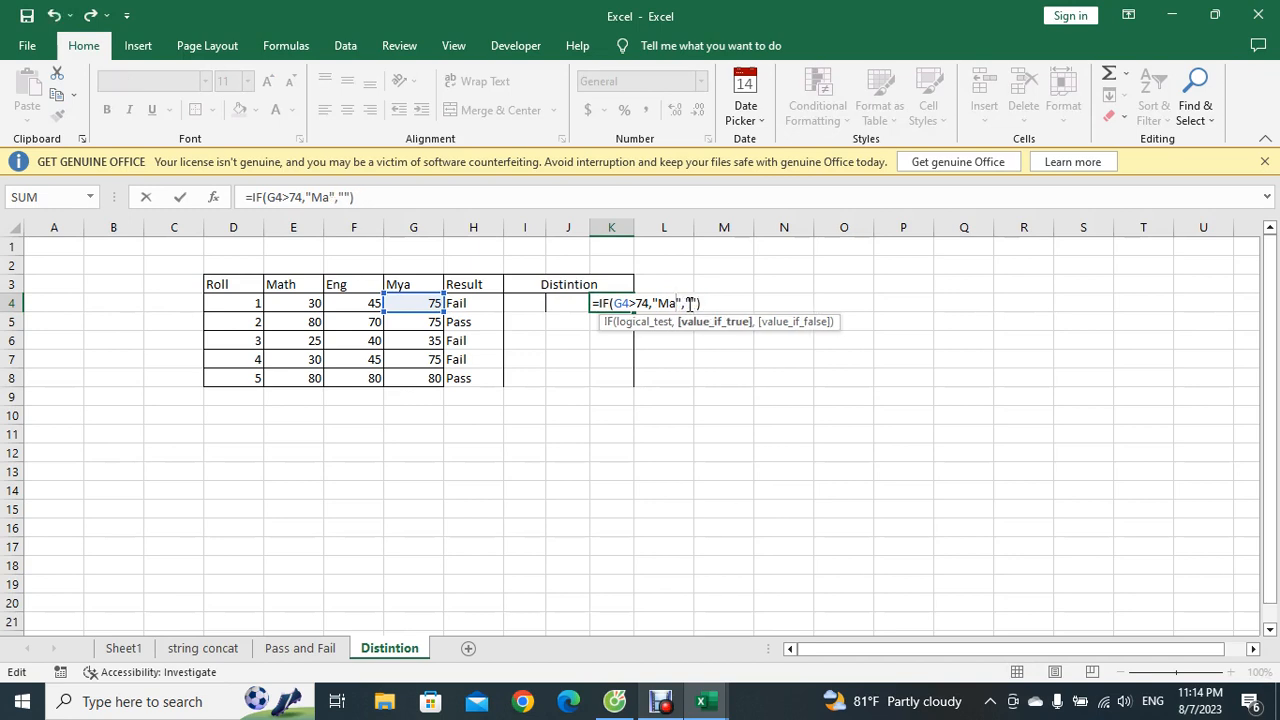
text(ya)
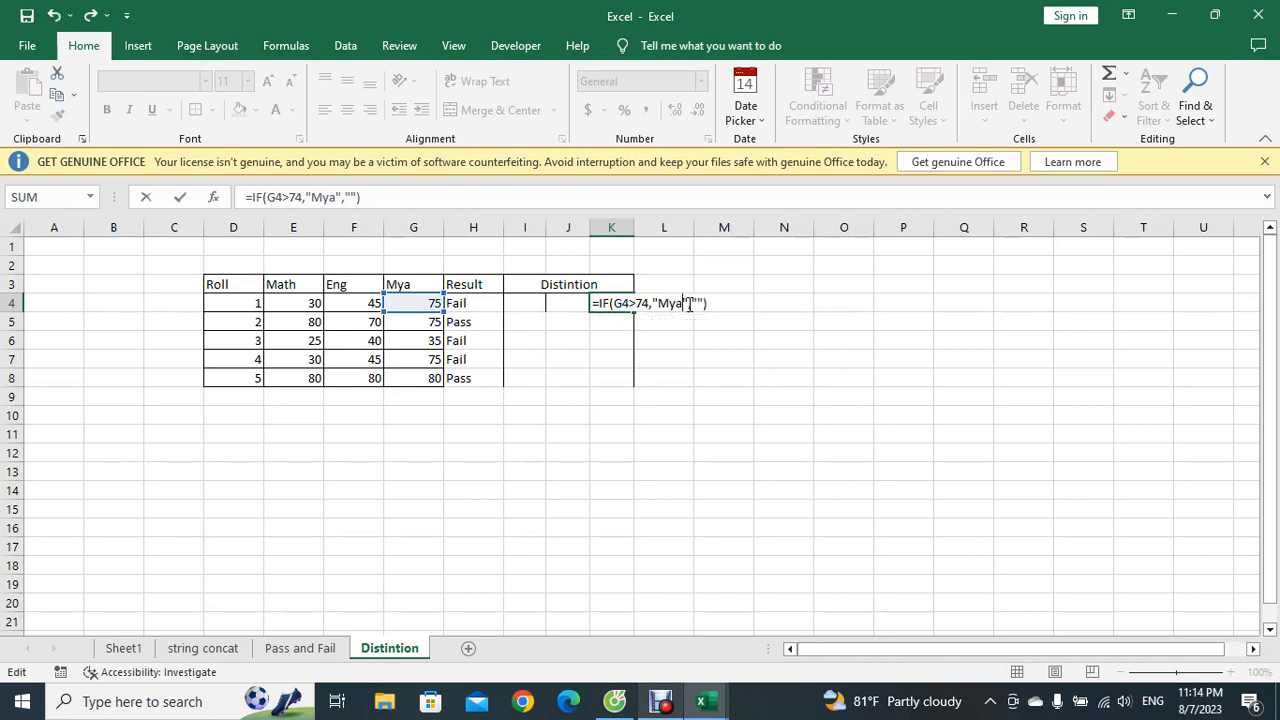
key(Return)
Fill the I4:K4 formulas down to row 8 and give the filled range outside borders only.
drag(538, 303, 613, 304)
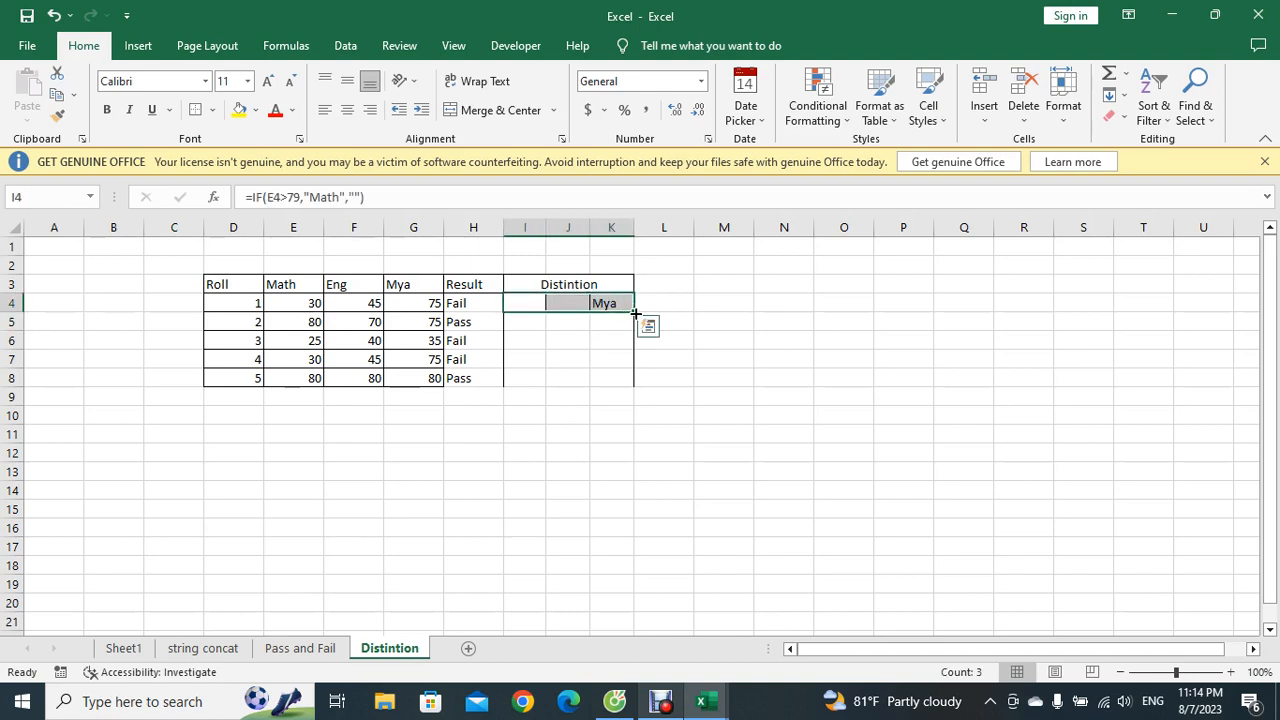
double_click(634, 312)
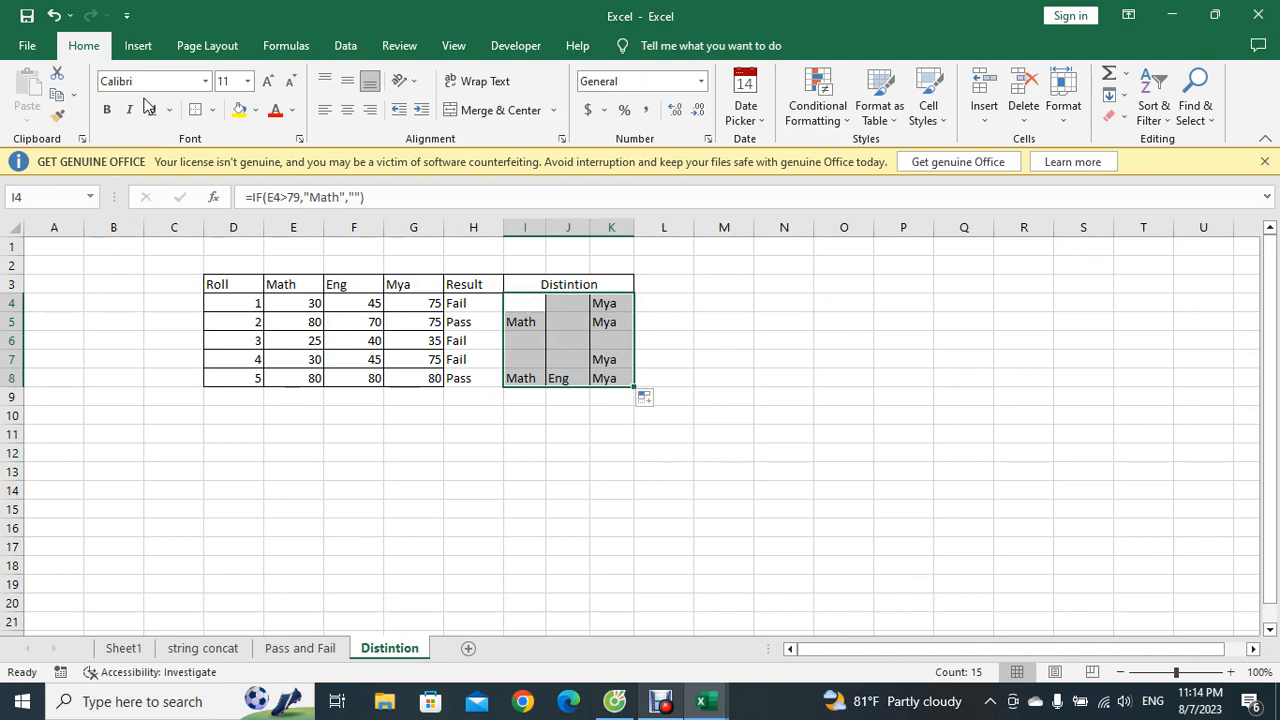
click(213, 117)
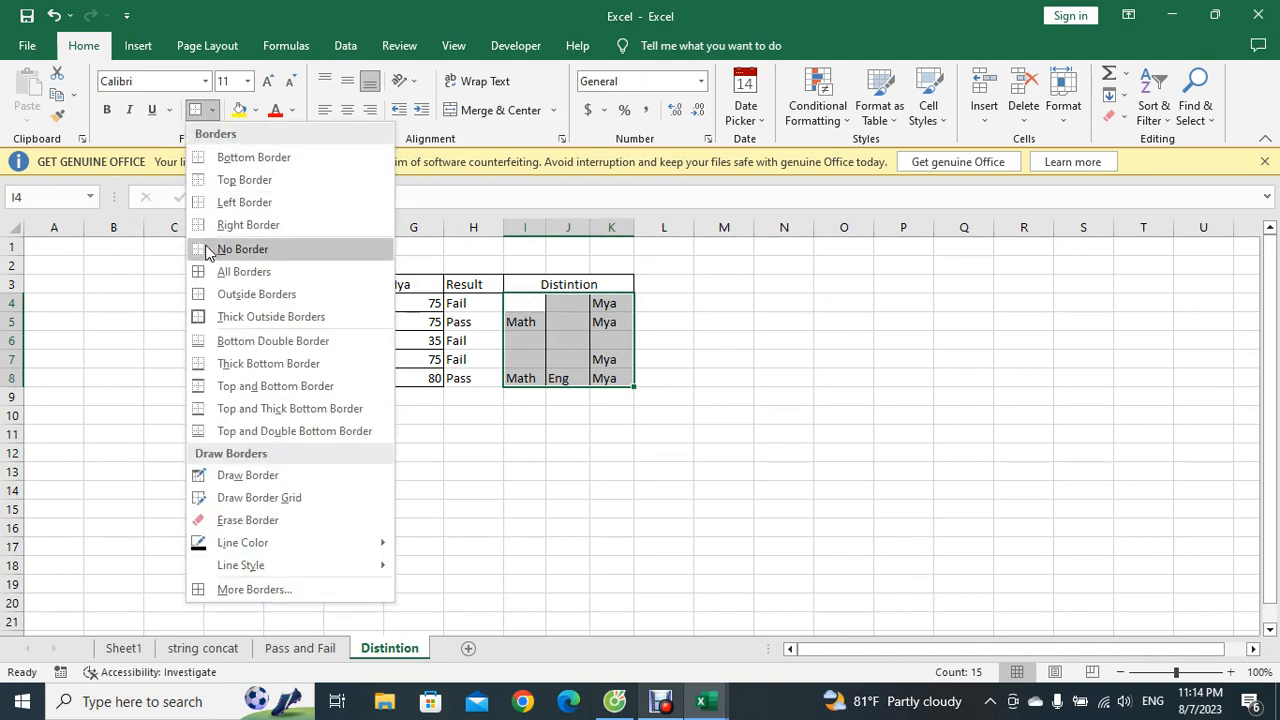
click(207, 250)
click(212, 110)
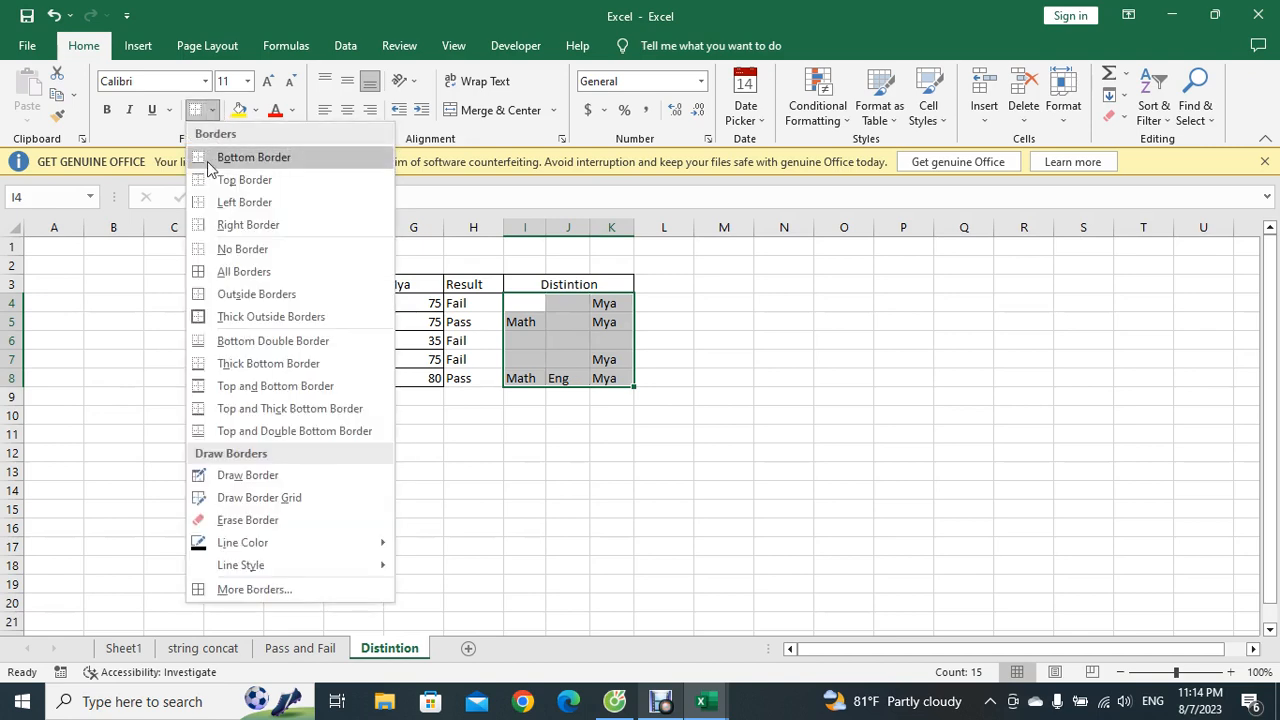
click(208, 293)
click(738, 420)
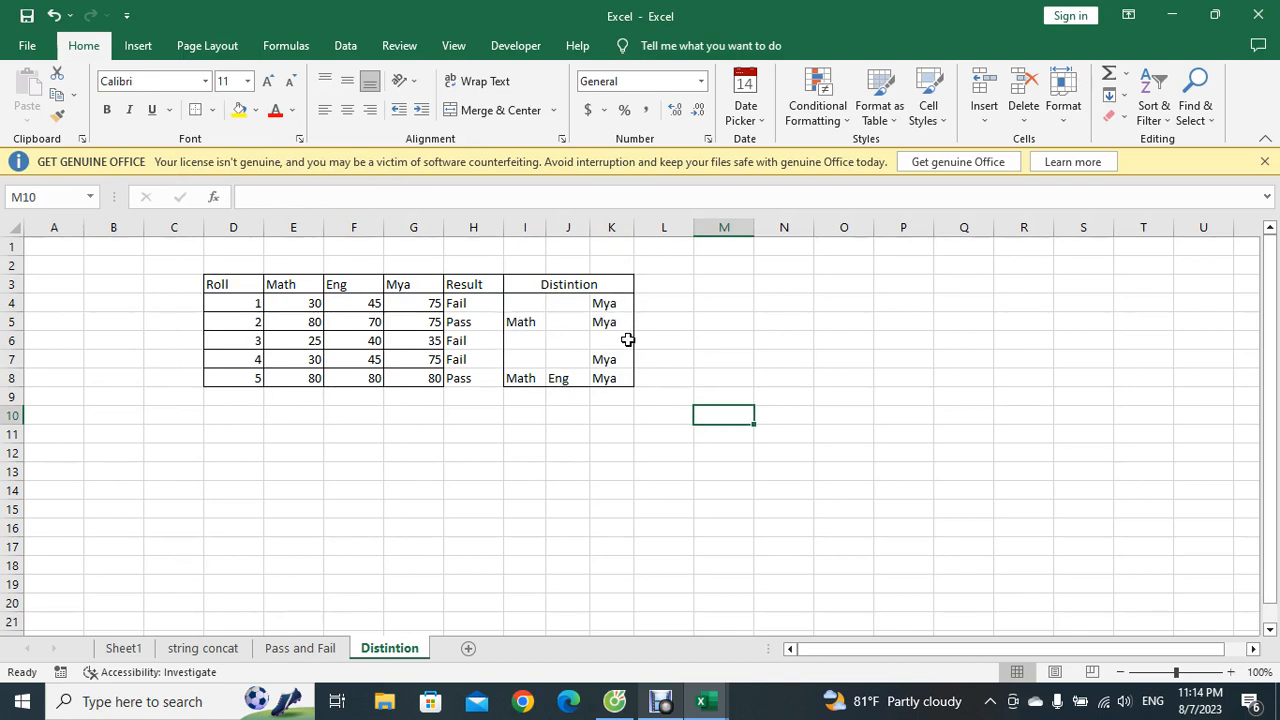
Add the column header Count in L3 beside the Distintion heading.
click(678, 290)
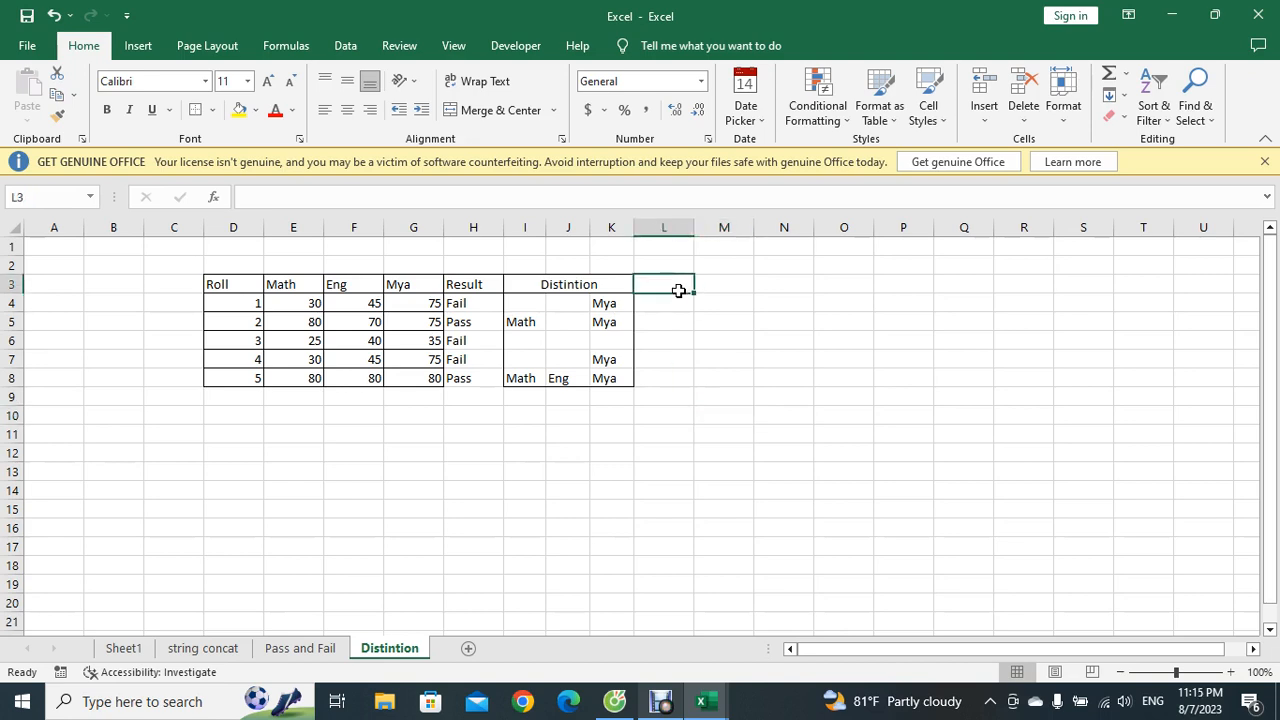
text(Count)
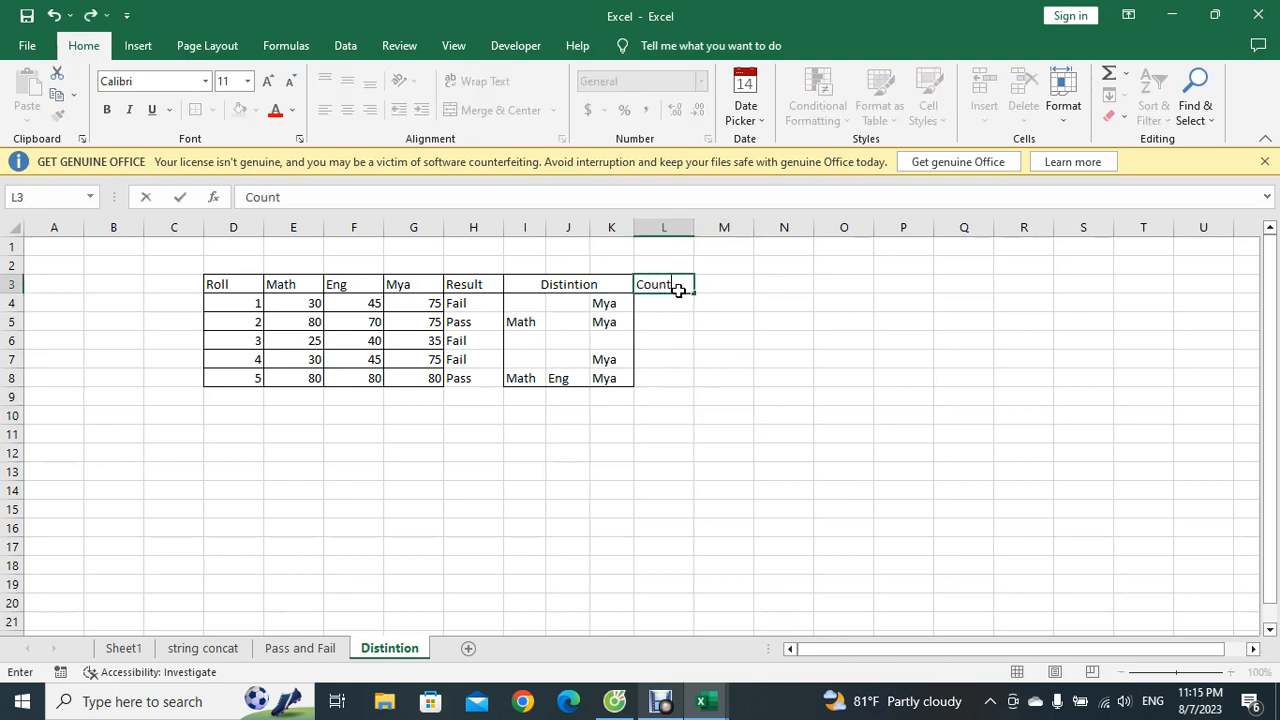
key(Return)
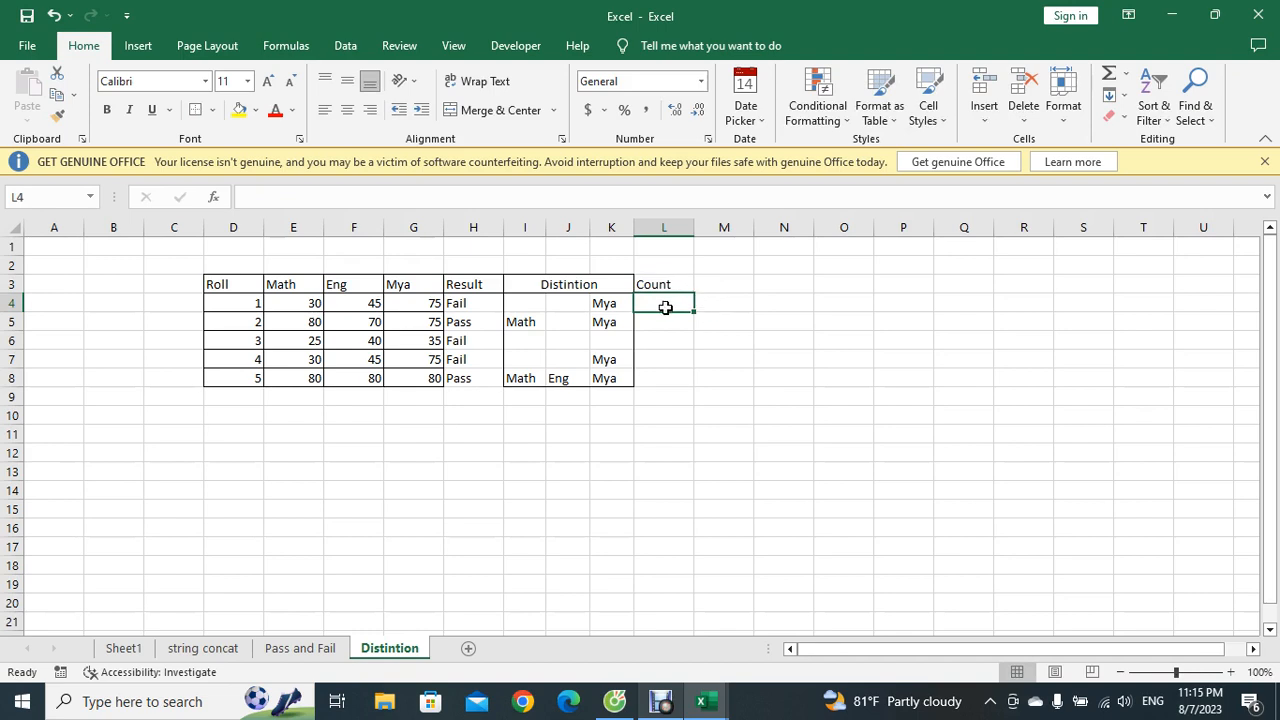
Enter the formula =COUNTA(I4:K4) in L4 for the first student's distinctions.
text(c)
key(BackSpace)
key(BackSpace)
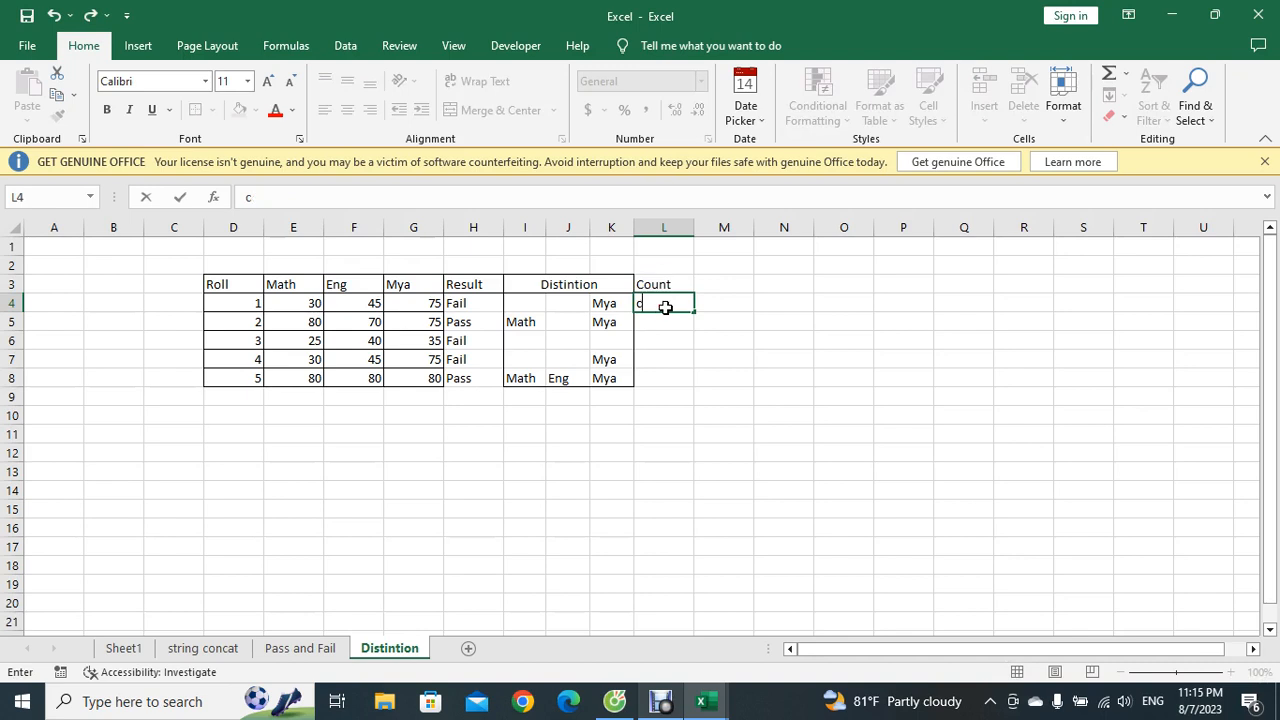
text(=co)
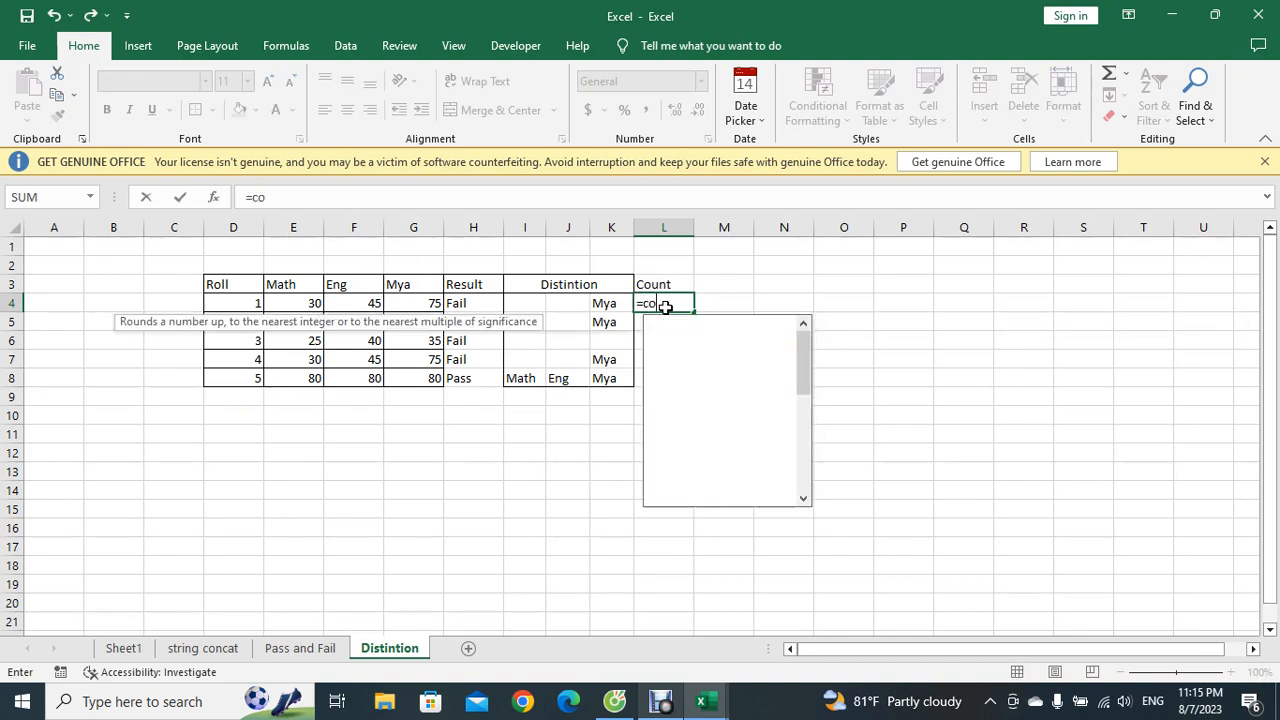
text(unta)
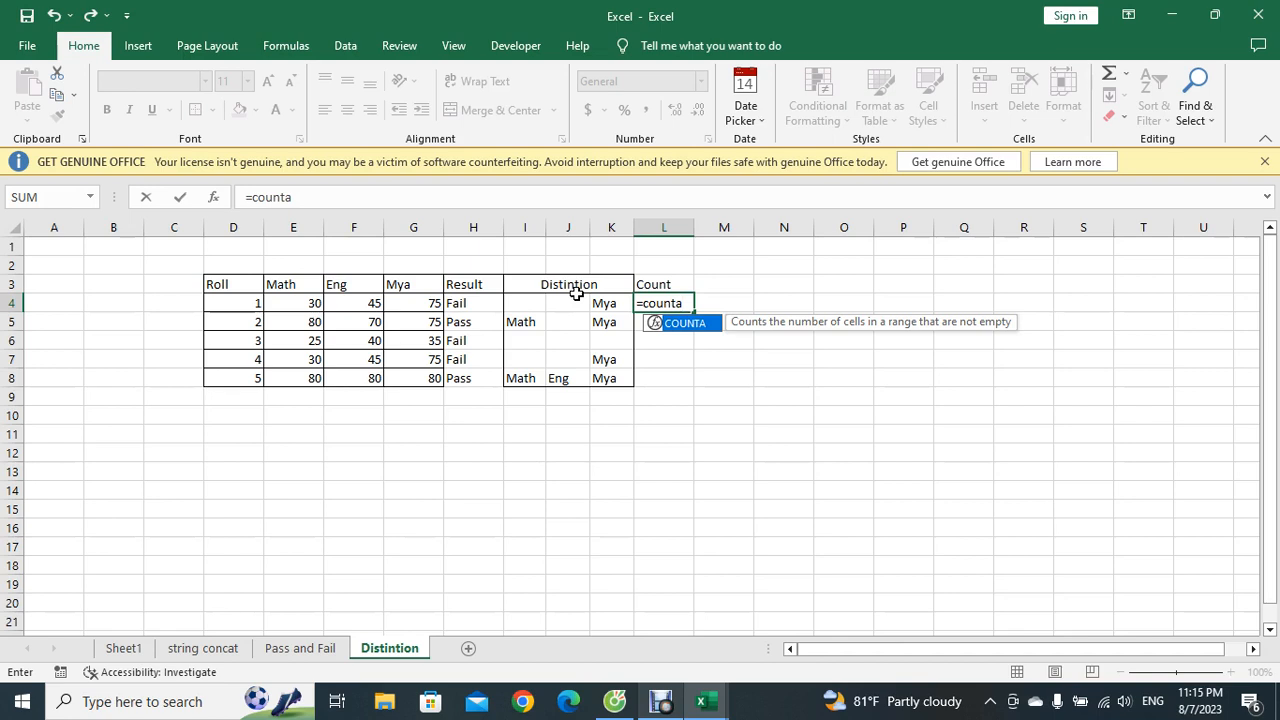
text(()
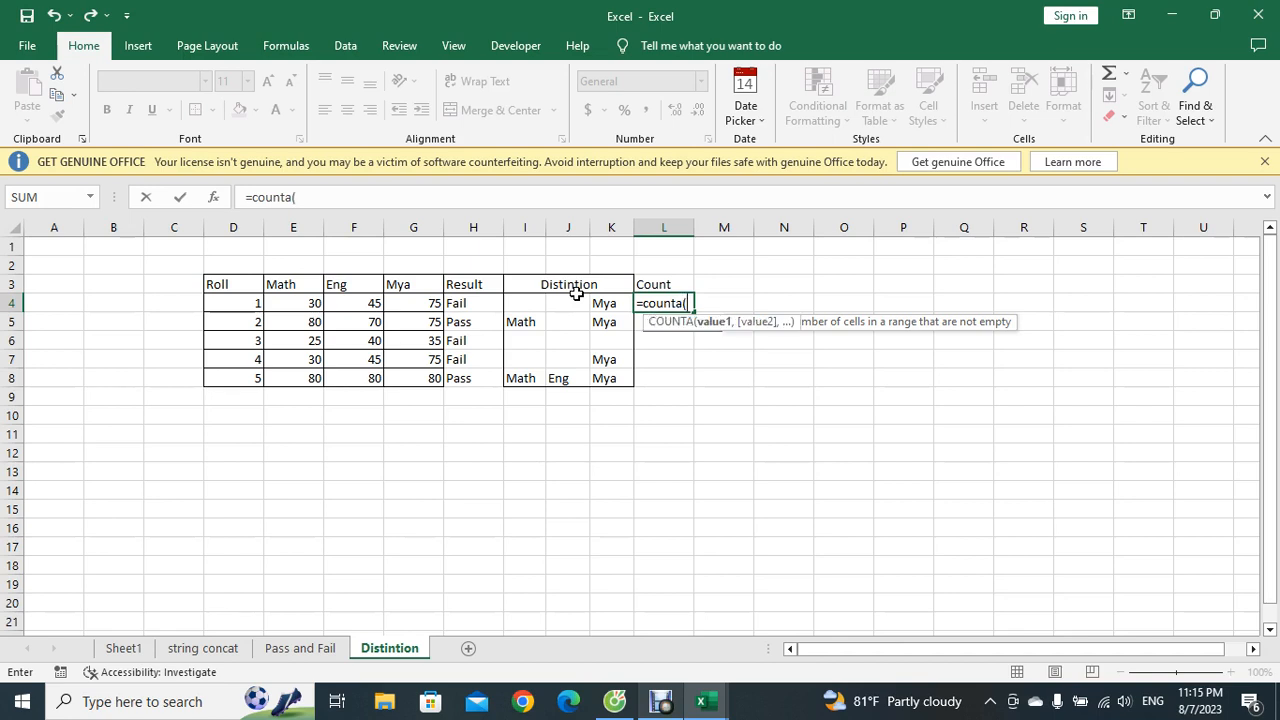
drag(518, 309, 600, 306)
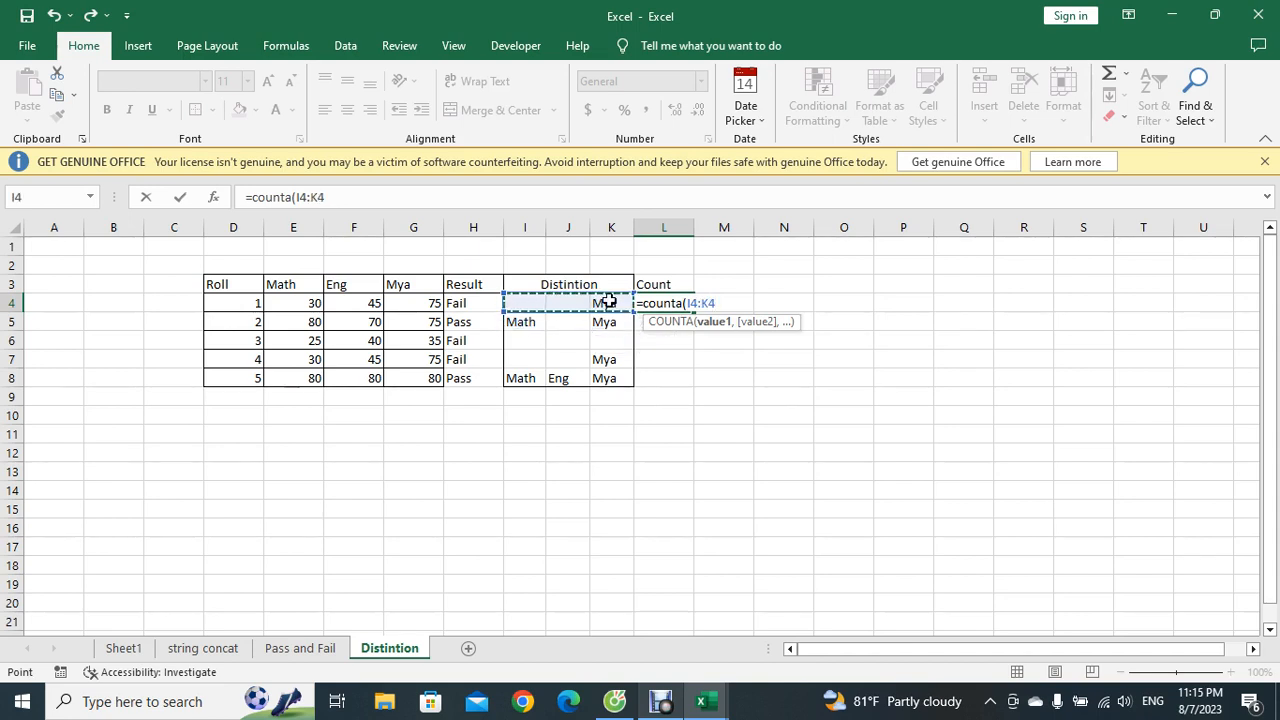
text())
key(Return)
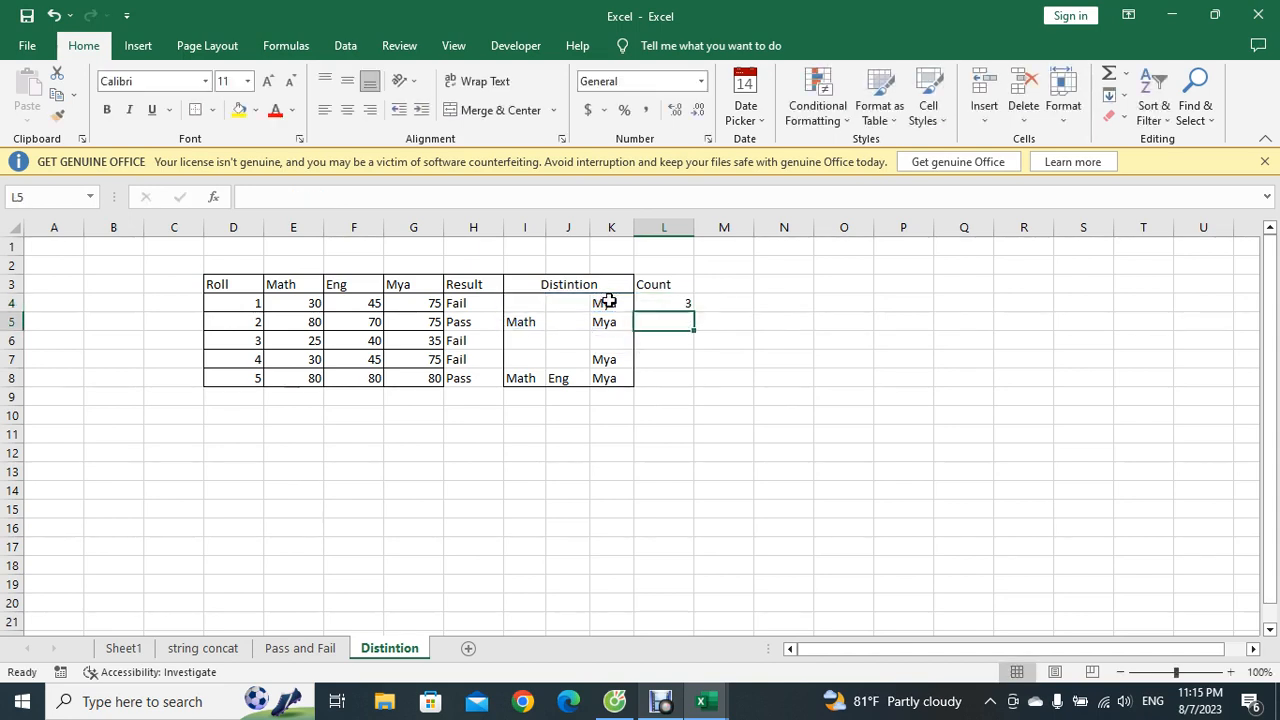
Inspect the IF formula in J4, including the empty text it returns when the mark is not a distinction.
double_click(575, 302)
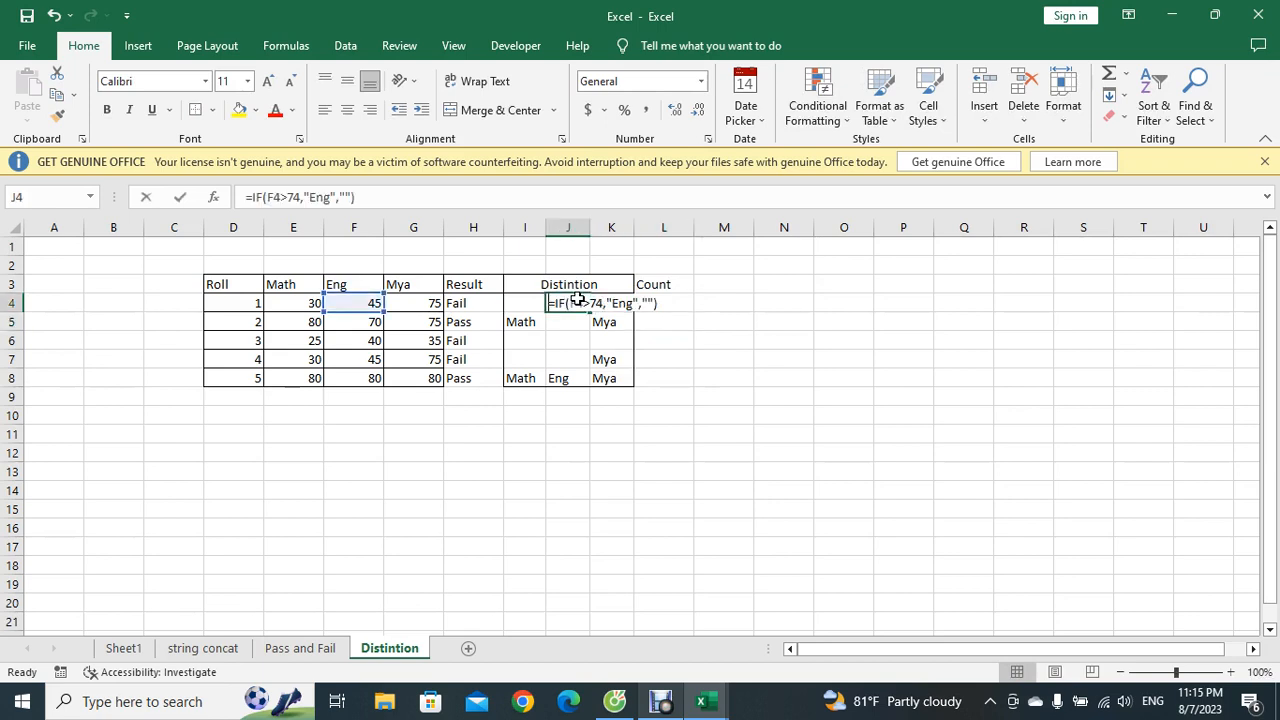
click(644, 302)
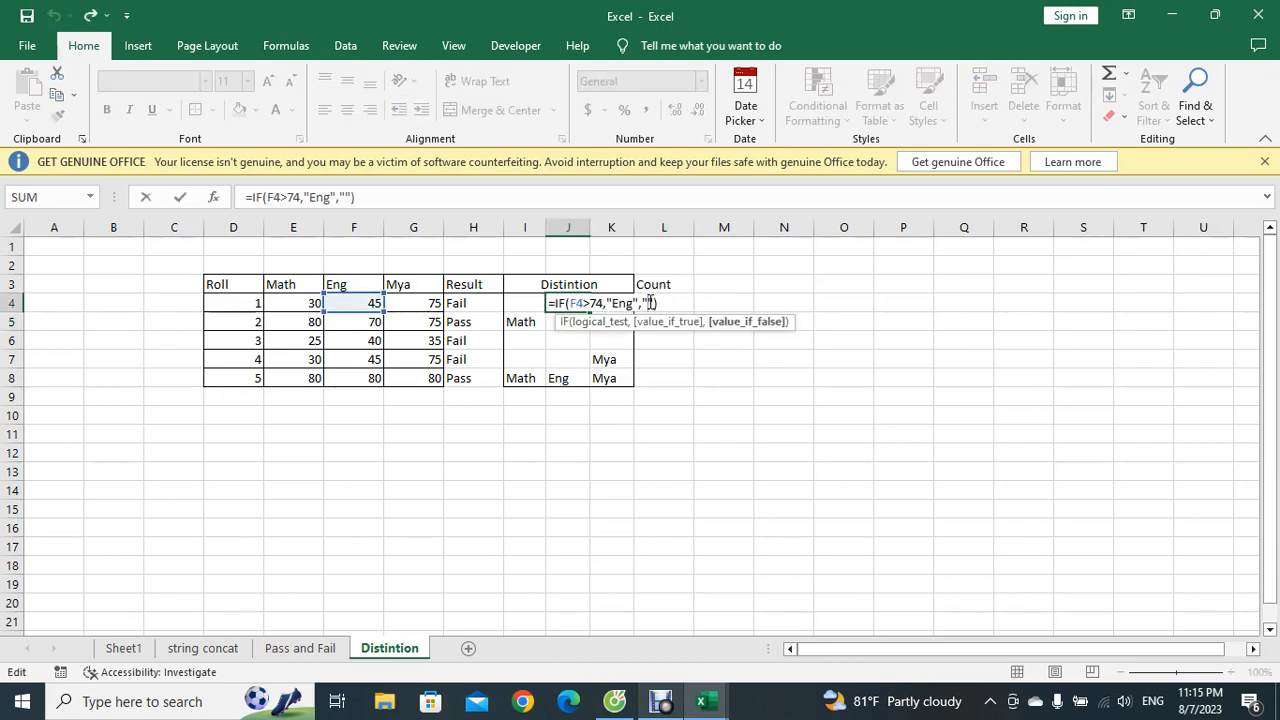
key(Return)
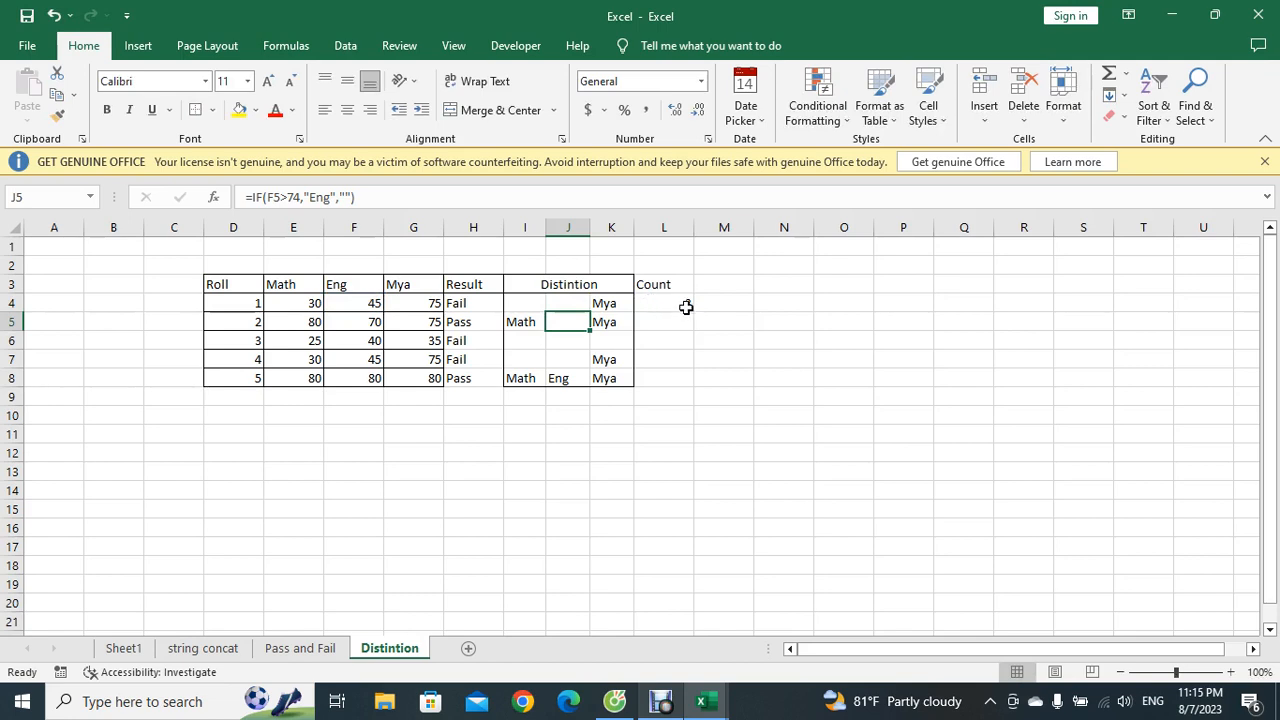
Try filling the COUNTA formula from L4 down to L8, and clear the contents of L4:L8.
click(680, 302)
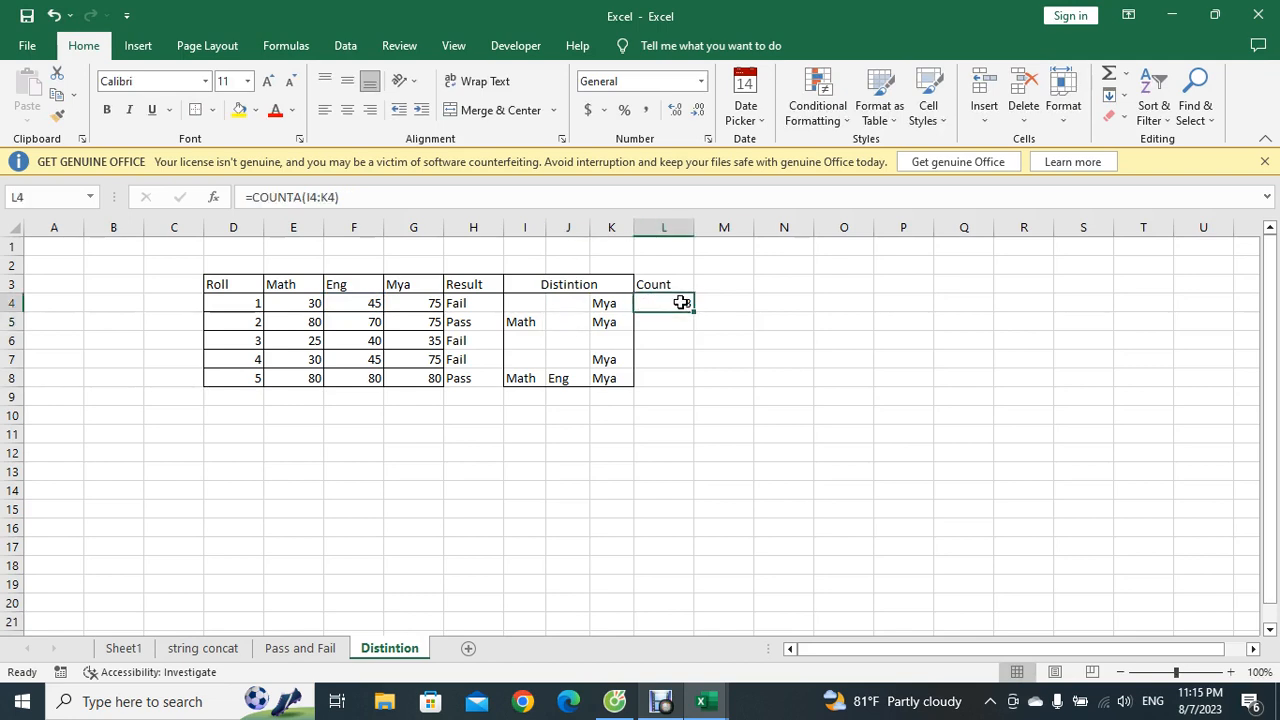
drag(694, 313, 694, 313)
double_click(694, 313)
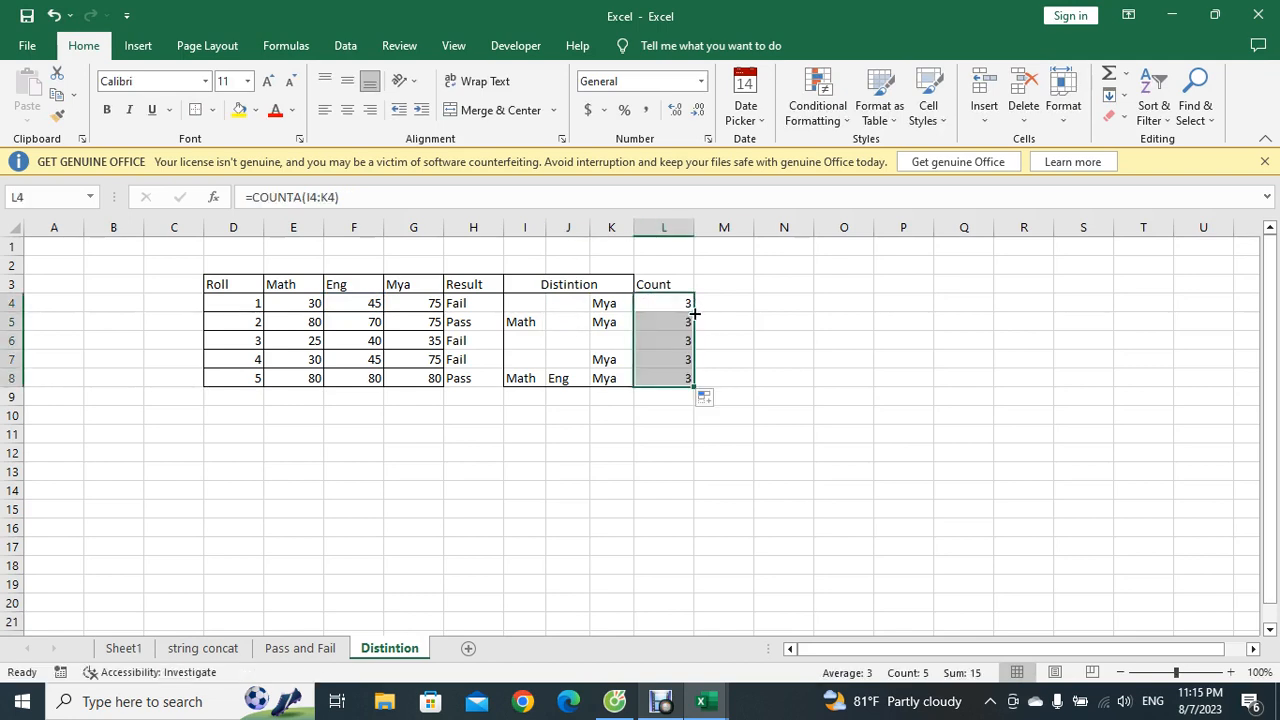
key(Delete)
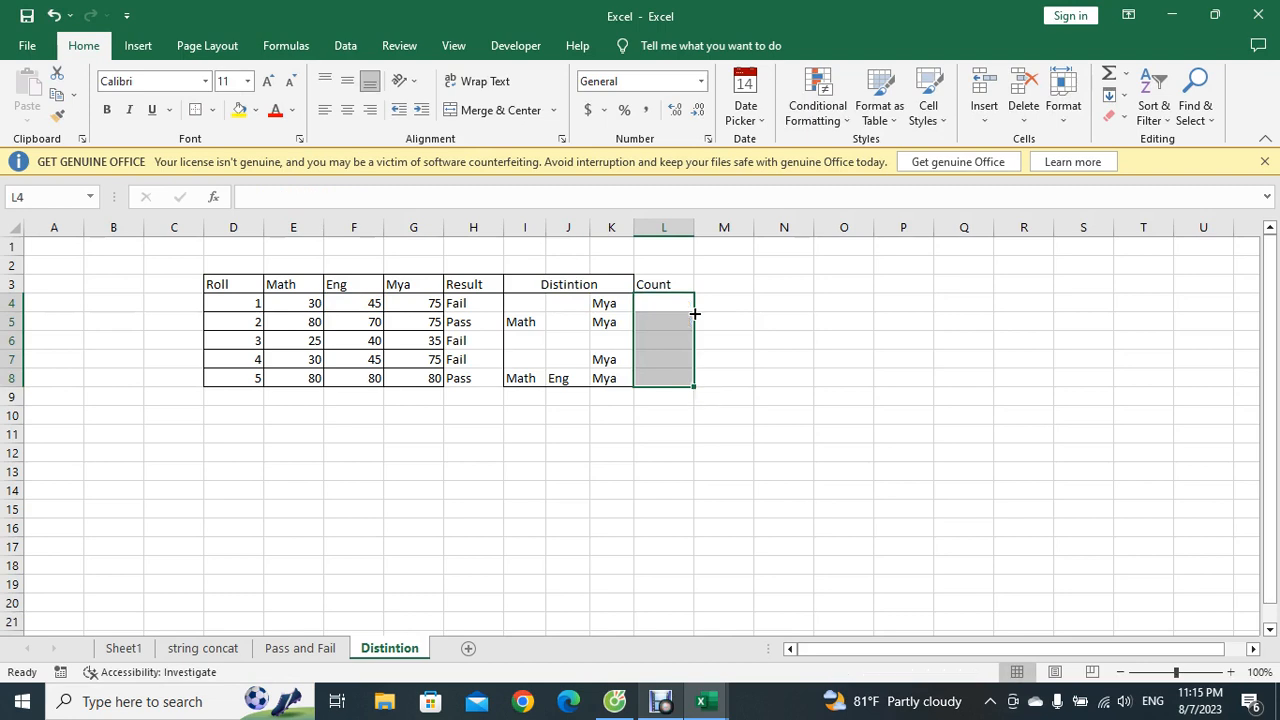
Enter the formula =3-COUNTBLANK(I4:K4) in L4 and fill it down to L8.
click(674, 305)
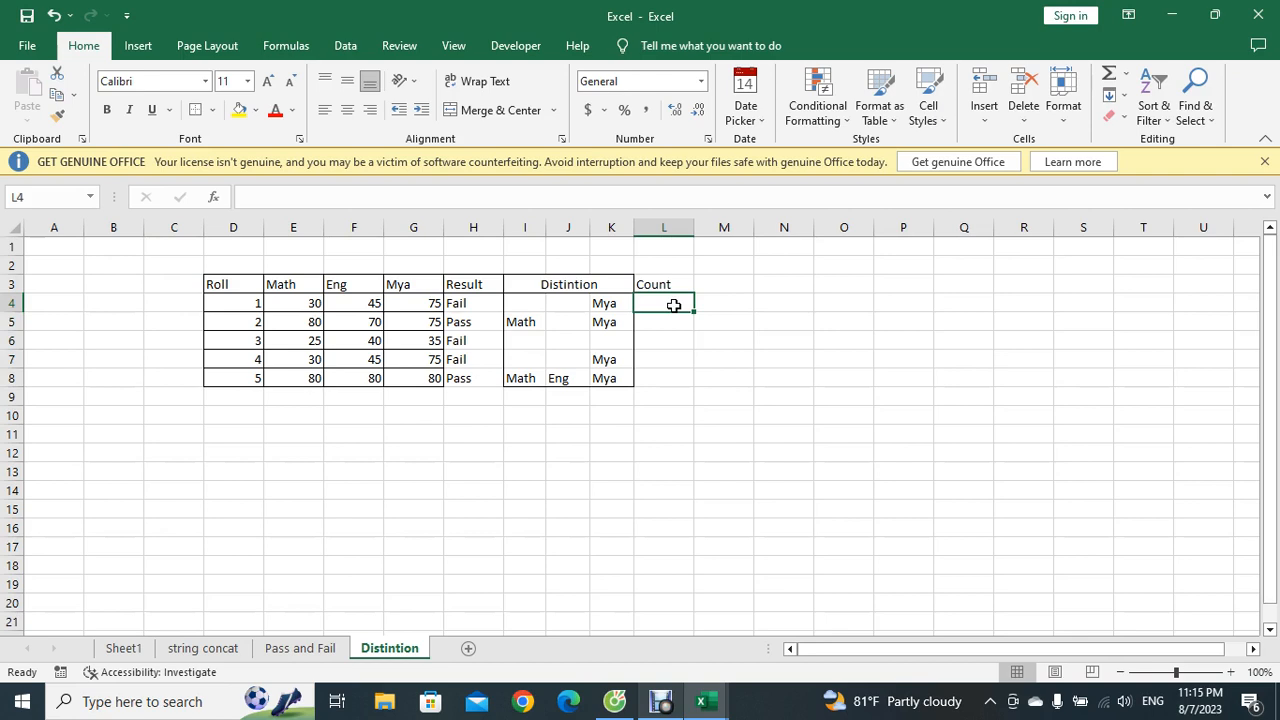
text(=3)
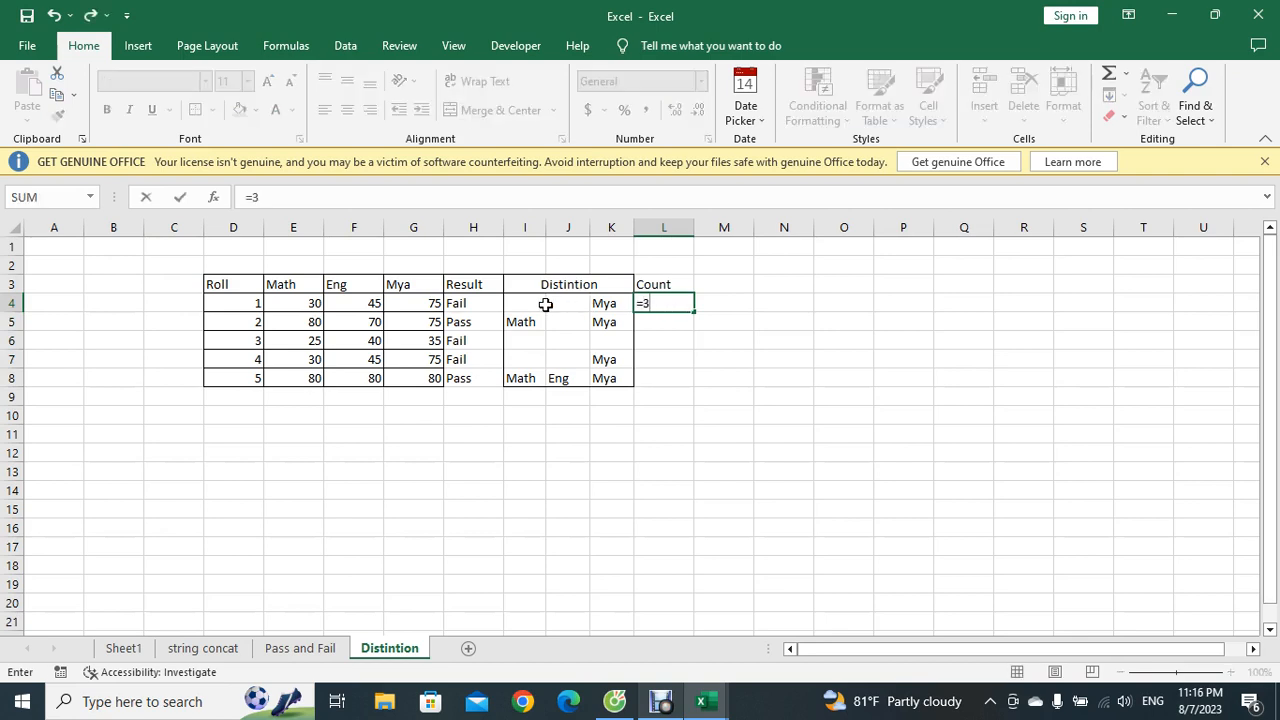
text(-)
text(c)
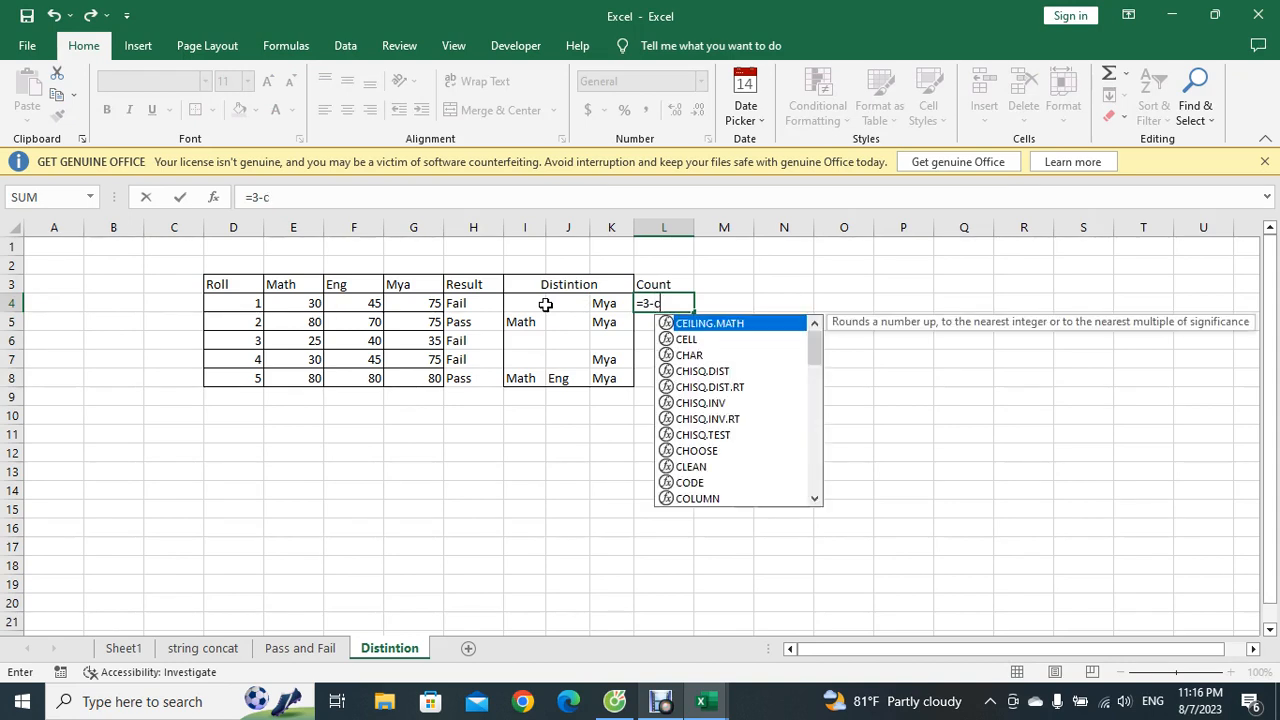
text(ount)
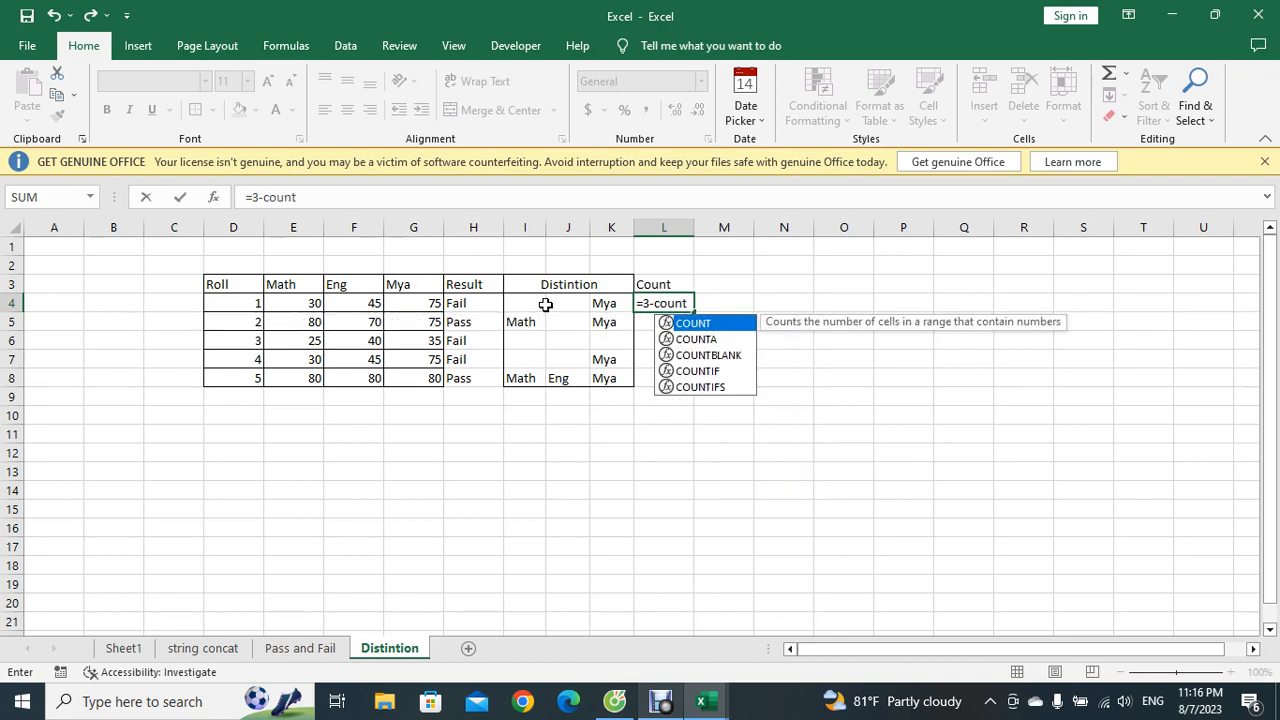
click(737, 356)
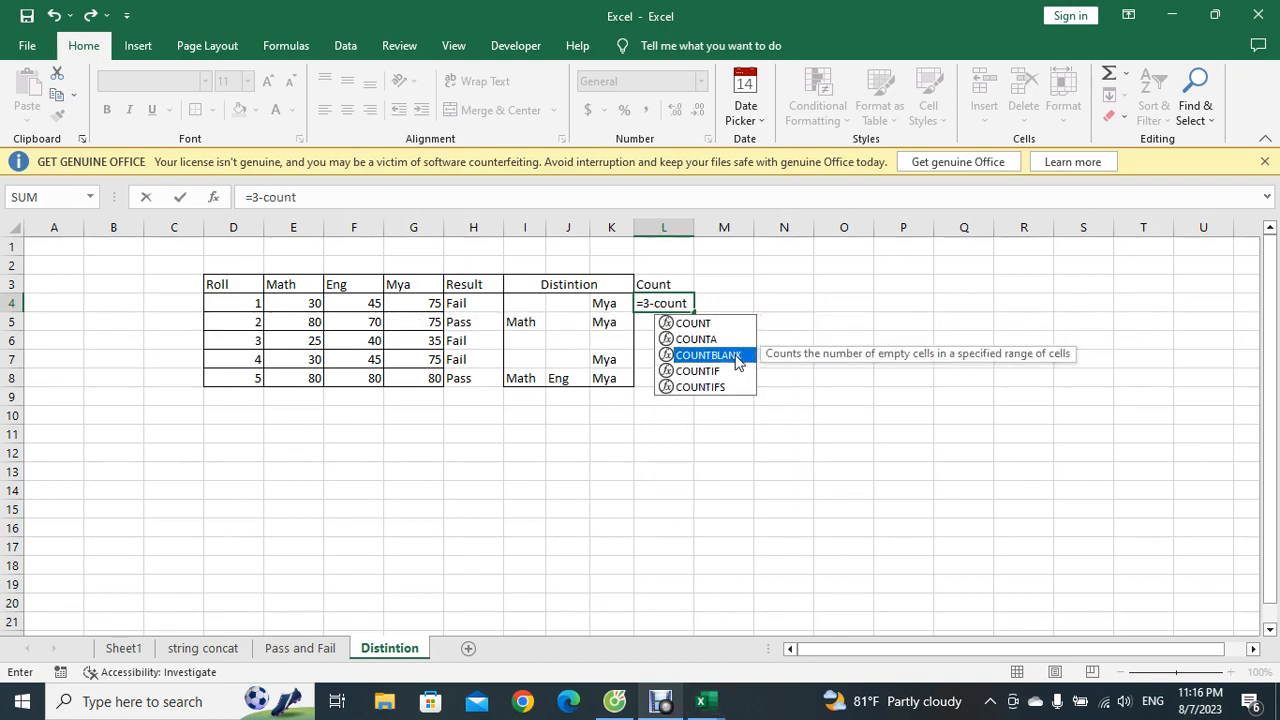
double_click(737, 357)
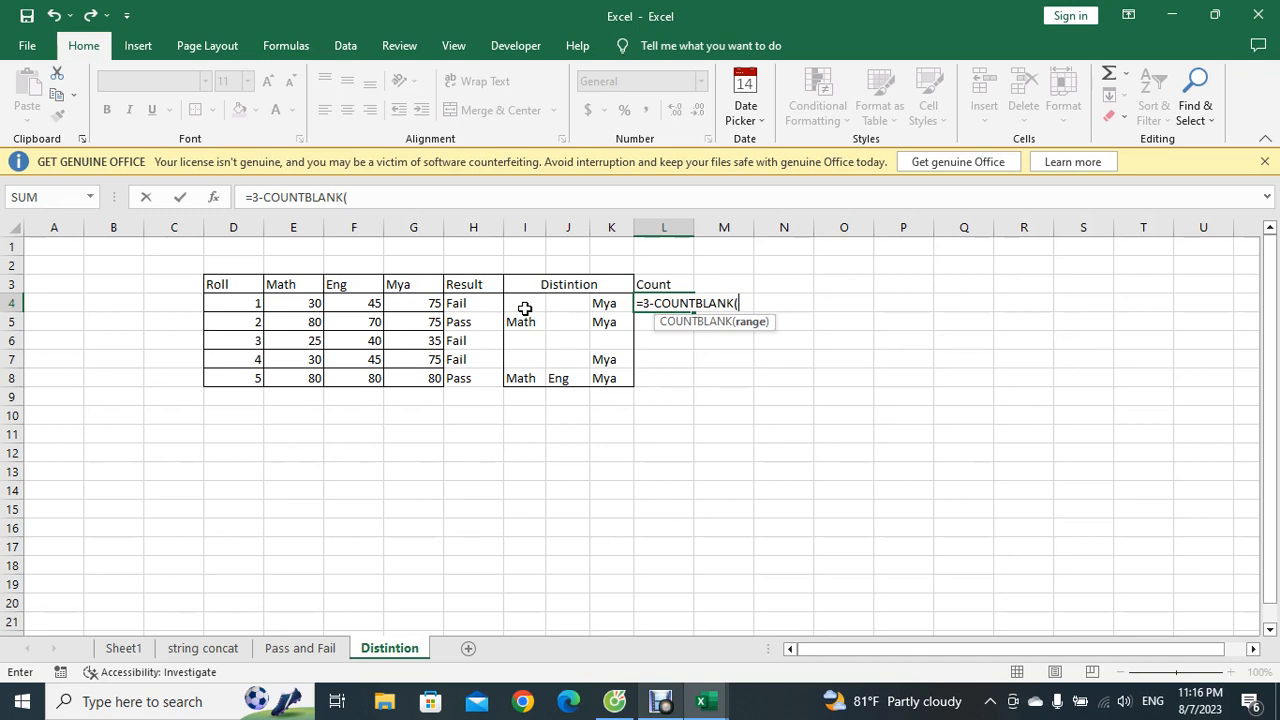
drag(524, 305, 597, 308)
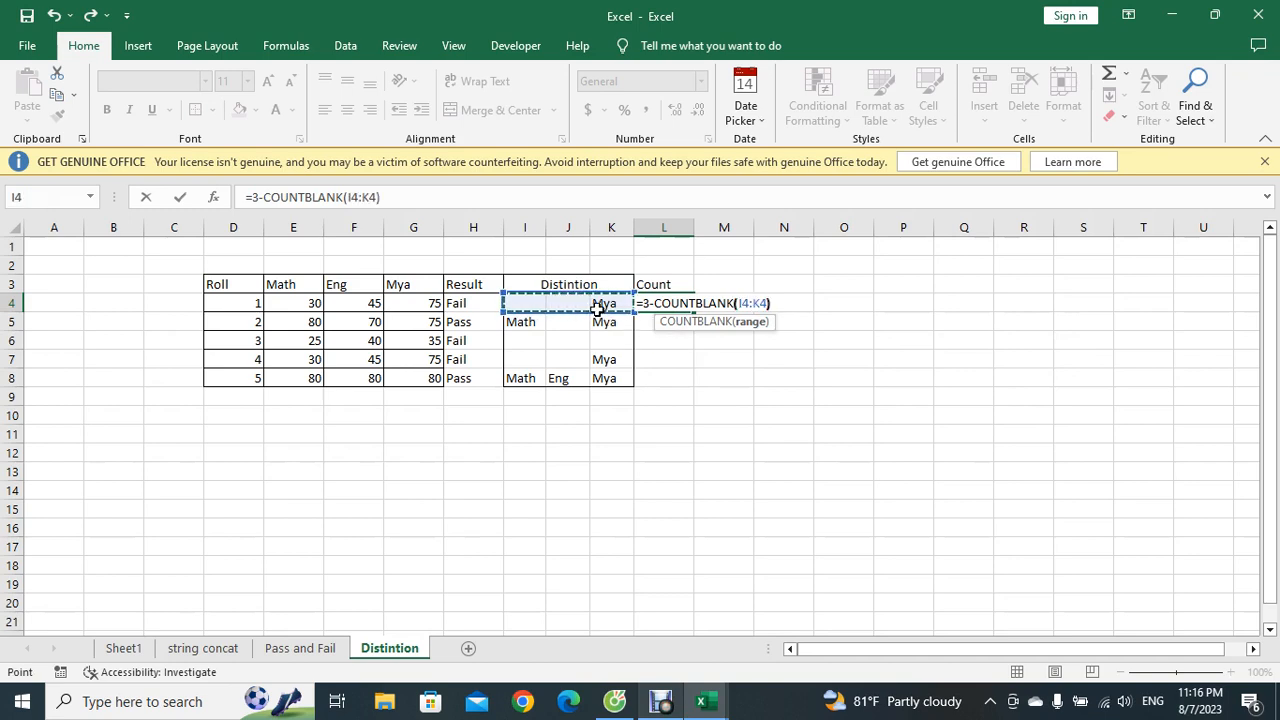
text())
key(Return)
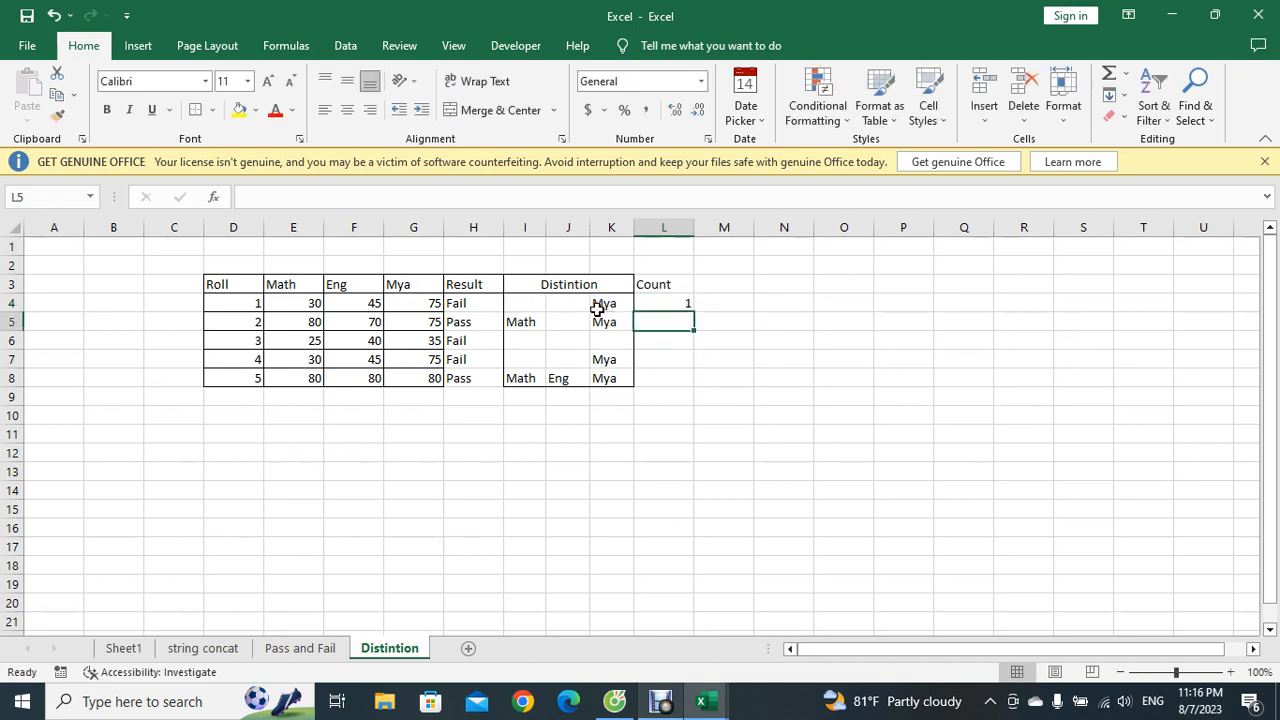
click(691, 303)
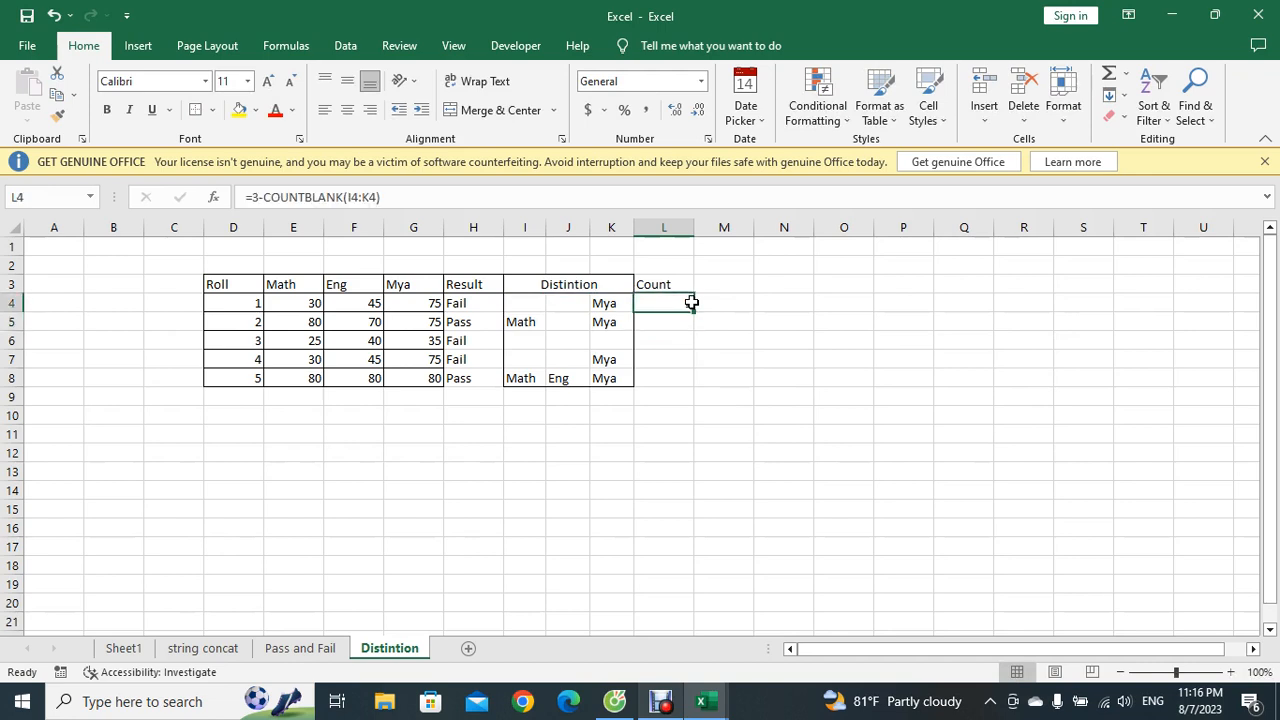
double_click(697, 313)
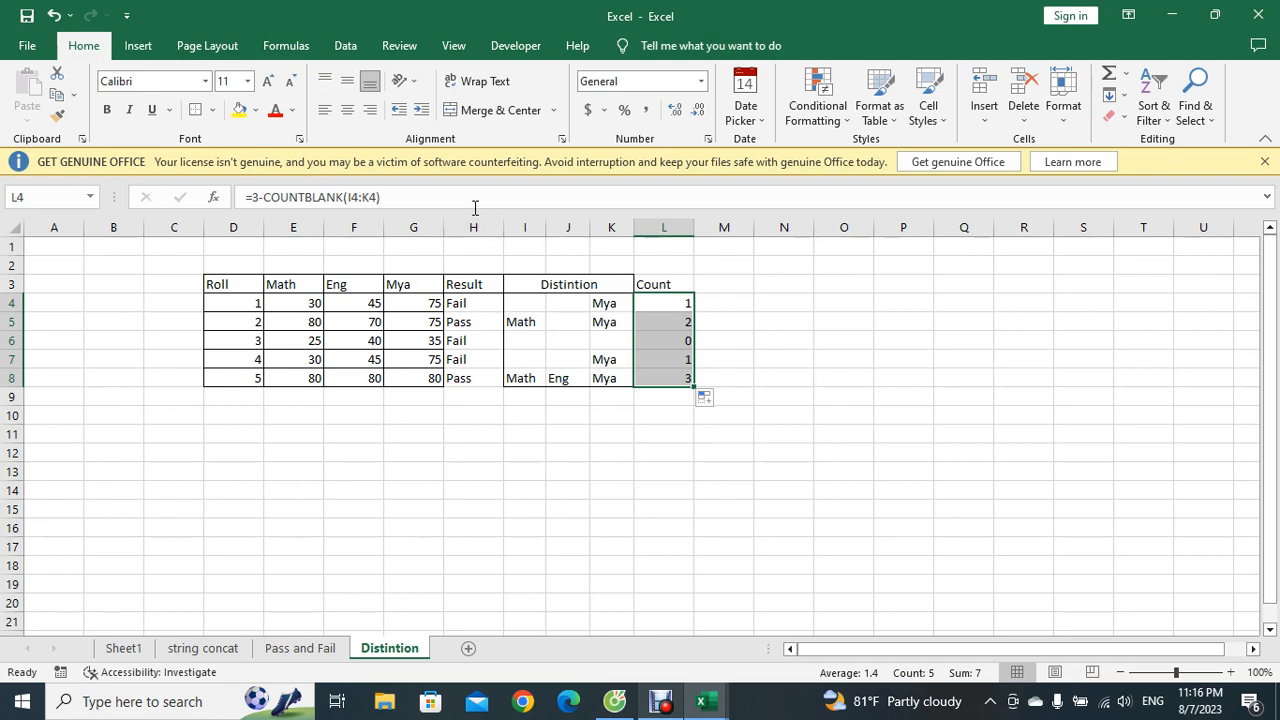
Change the L4 formula to =(3-COUNTBLANK(I4:K4))&"D" so the count carries the suffix D.
click(416, 195)
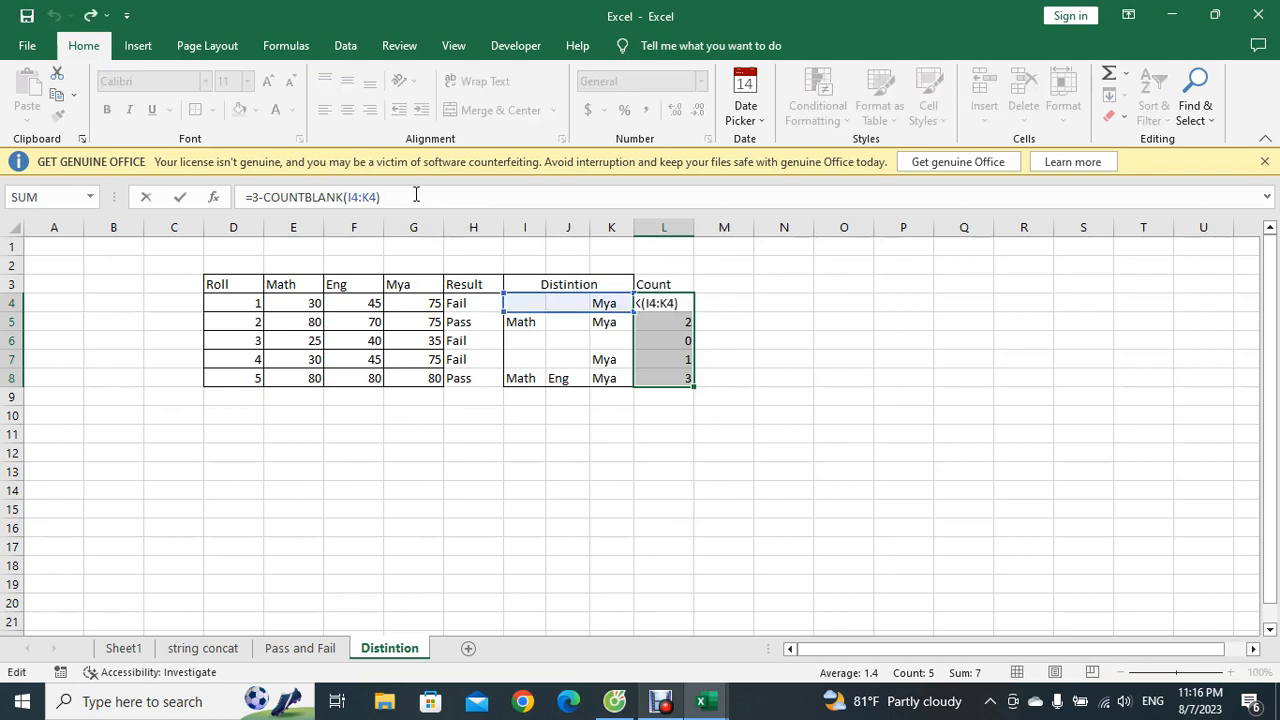
text())
click(253, 196)
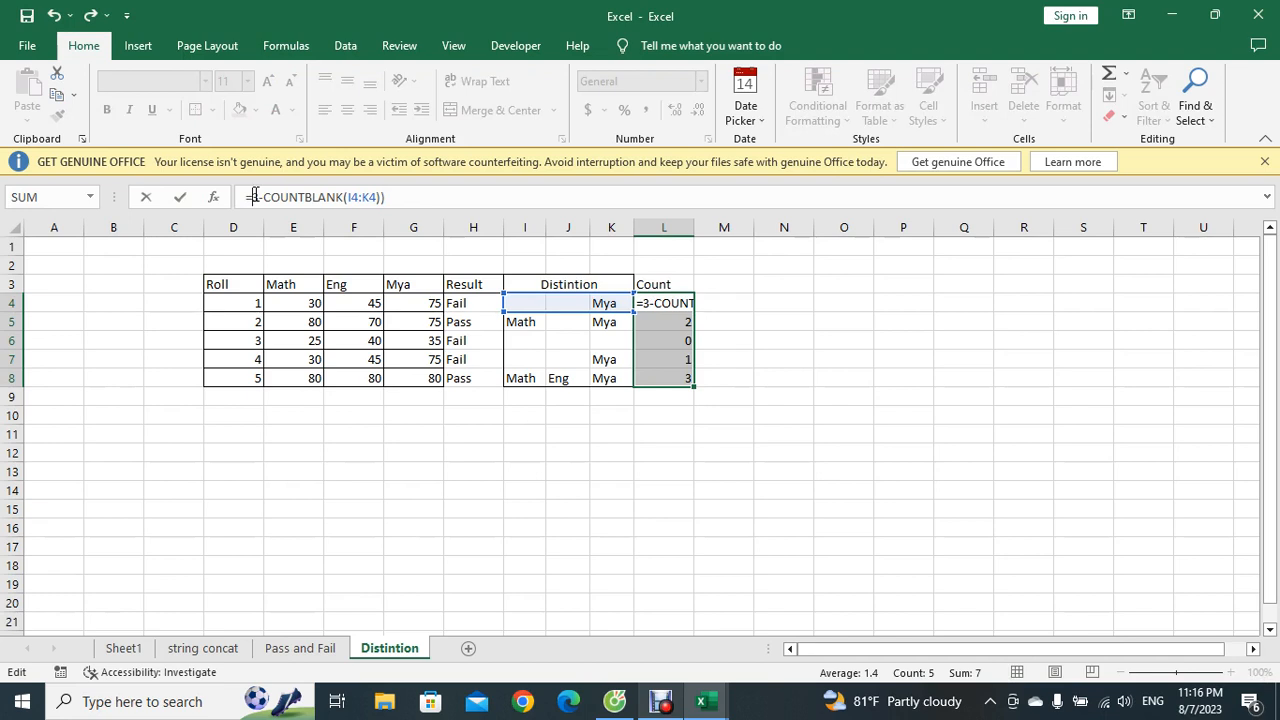
text(()
click(429, 197)
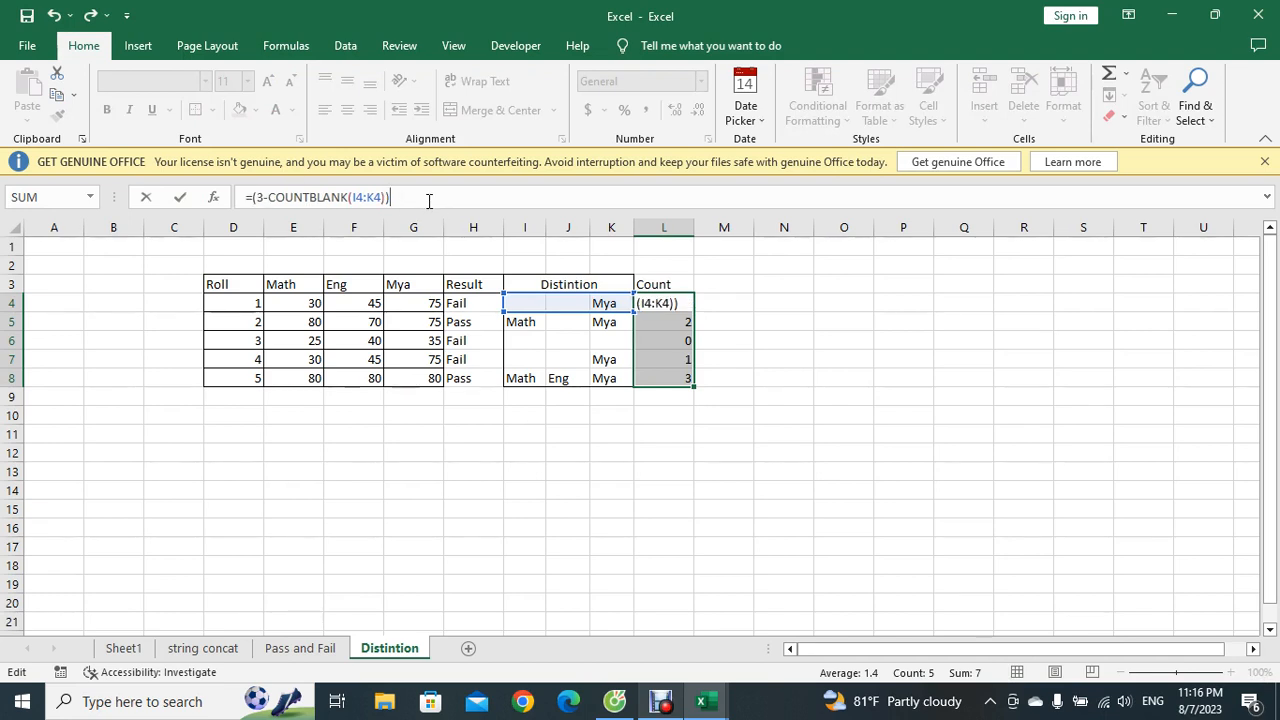
text(&"D")
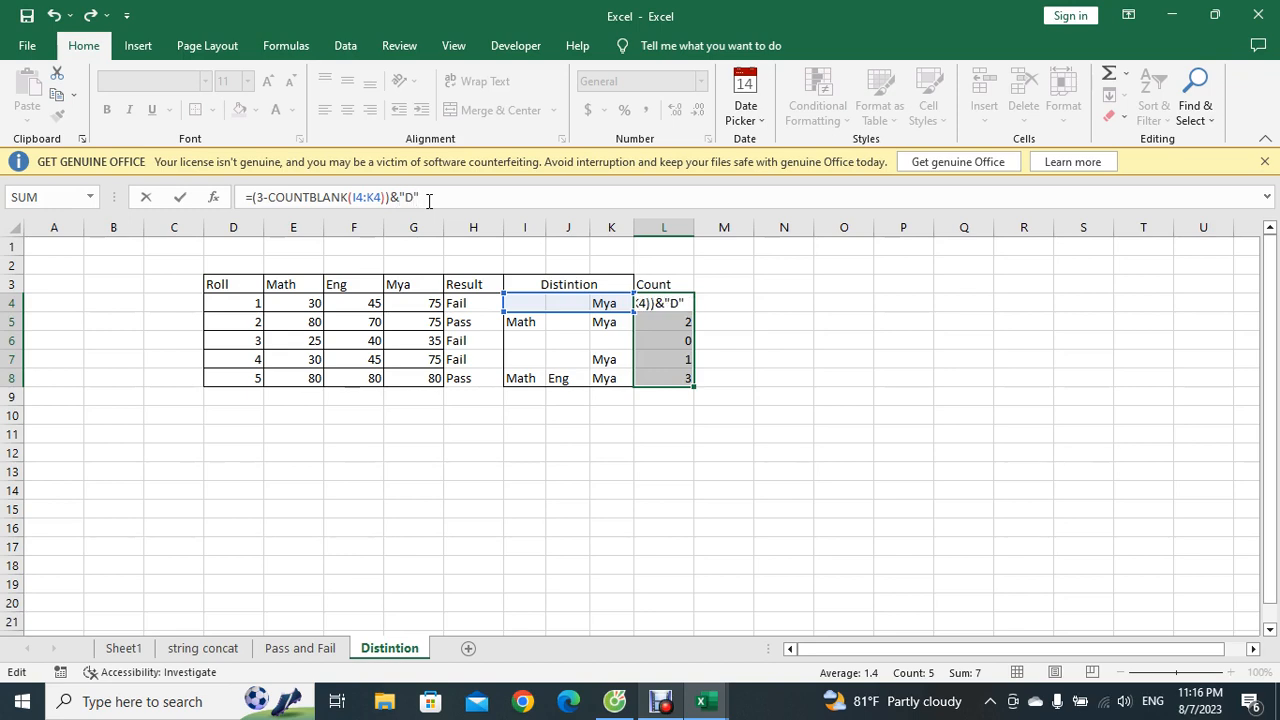
key(Return)
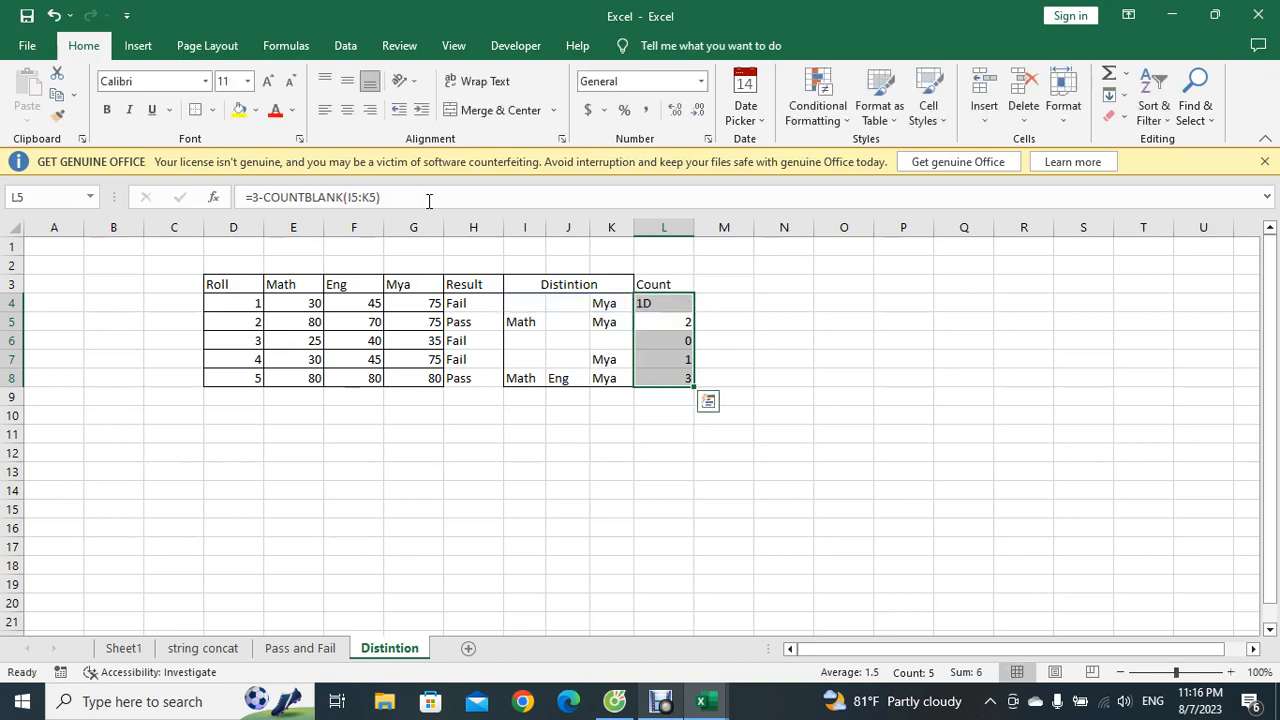
Fill the suffixed L4 formula down to L8 and check the copied formula in L6.
click(670, 304)
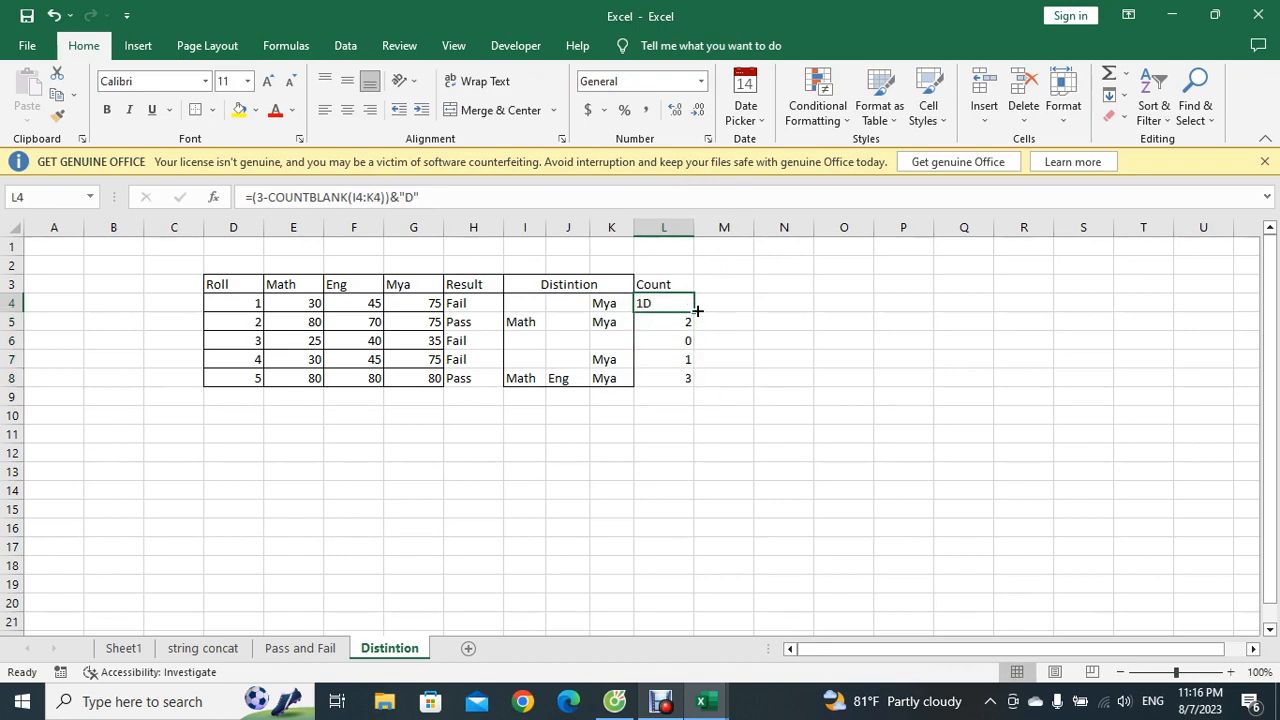
drag(697, 311, 690, 382)
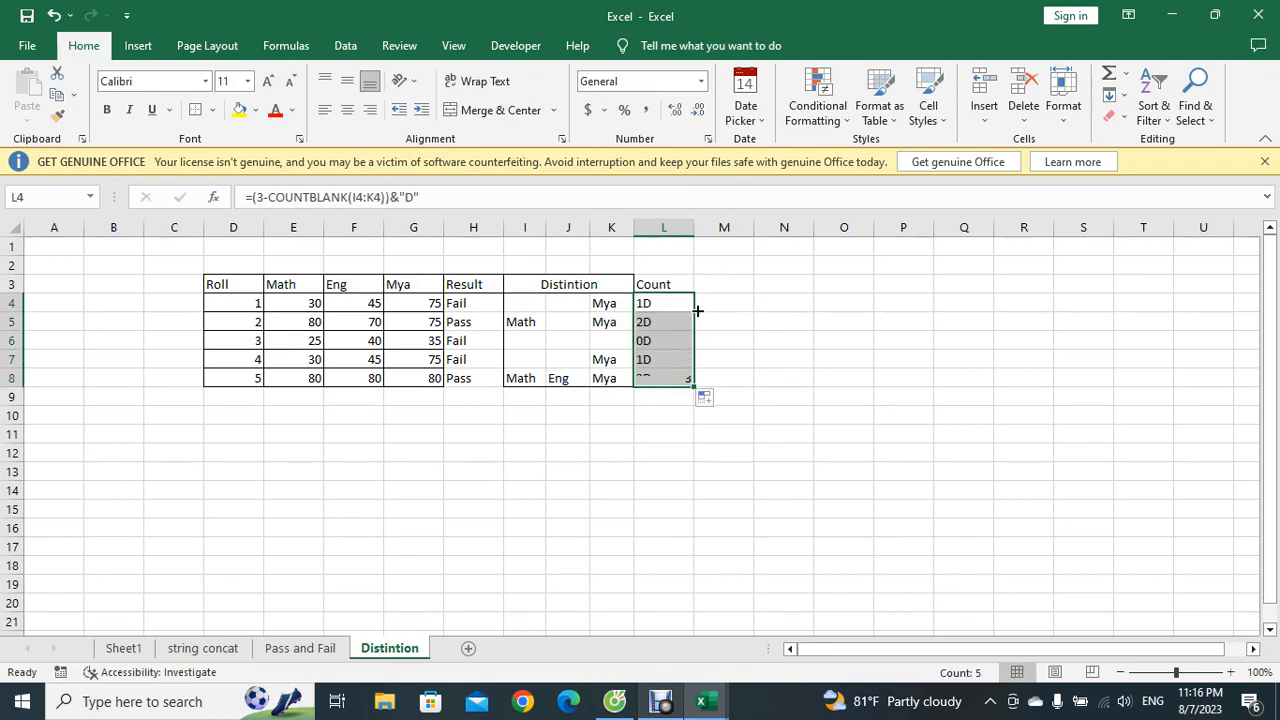
click(726, 379)
double_click(658, 341)
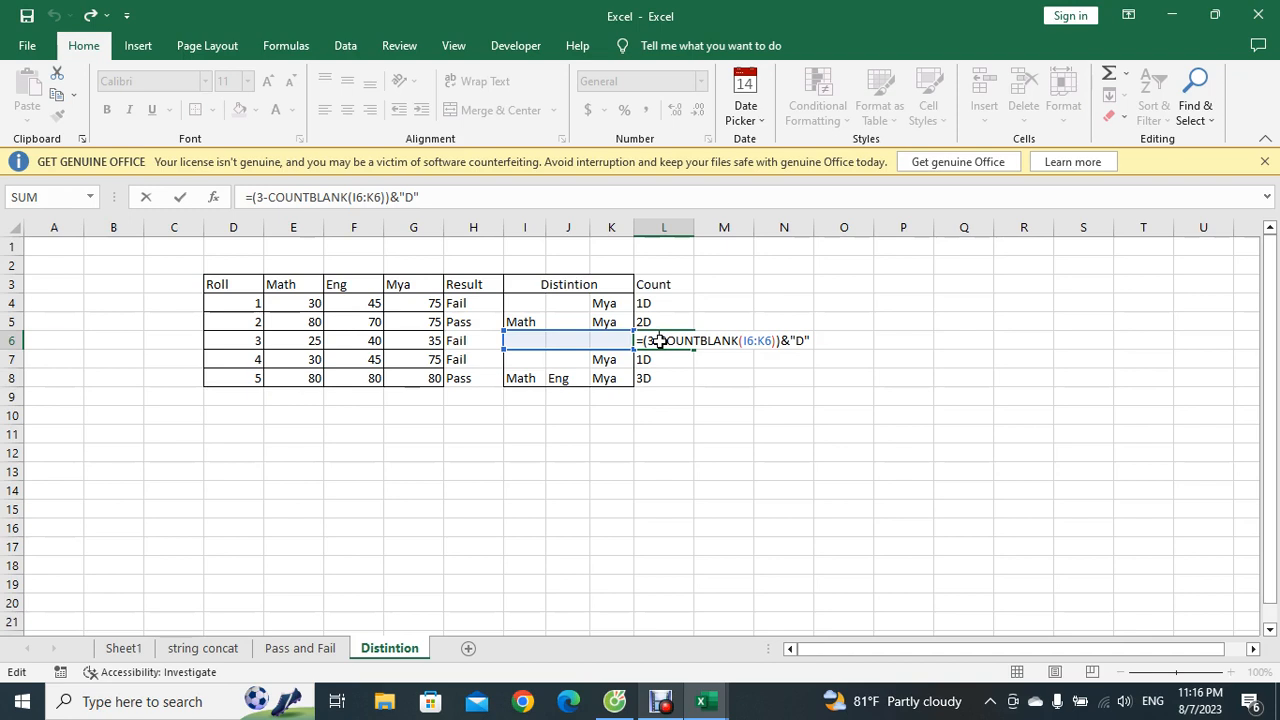
key(Return)
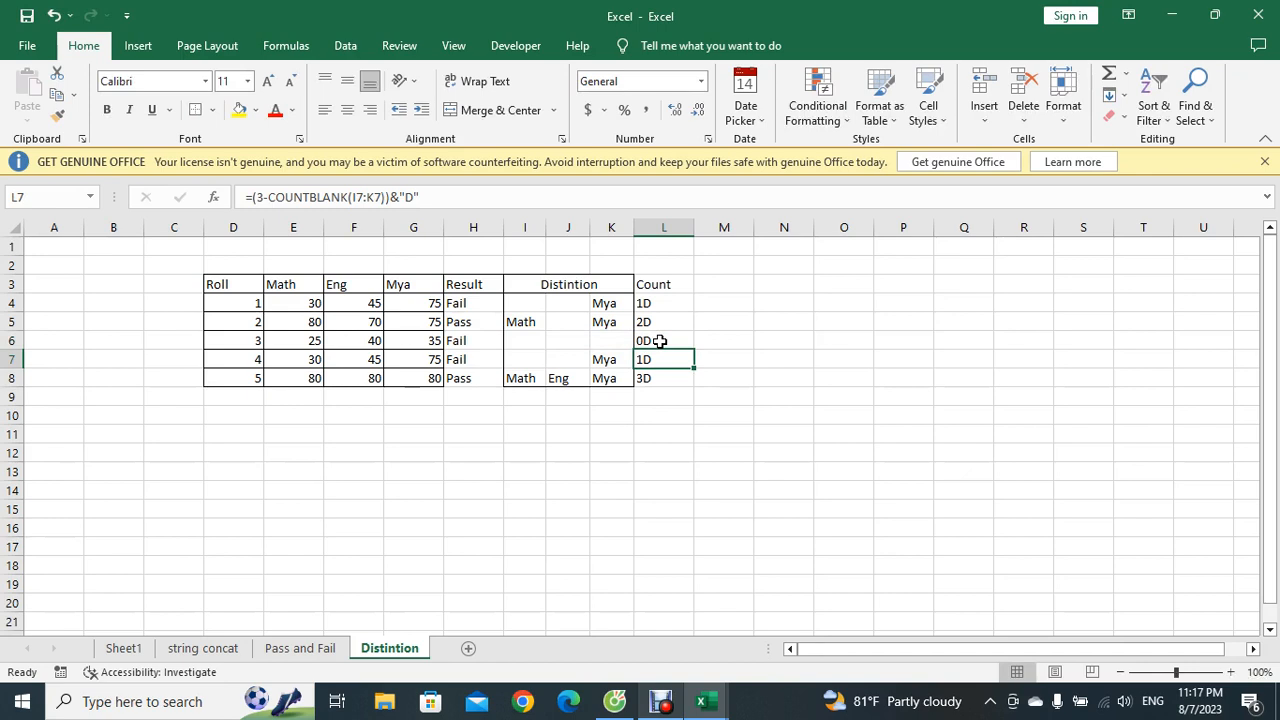
Undo the fill and the D suffix edit in the Count column, back to the plain COUNTBLANK formulas.
key(ctrl+z)
key(ctrl+z)
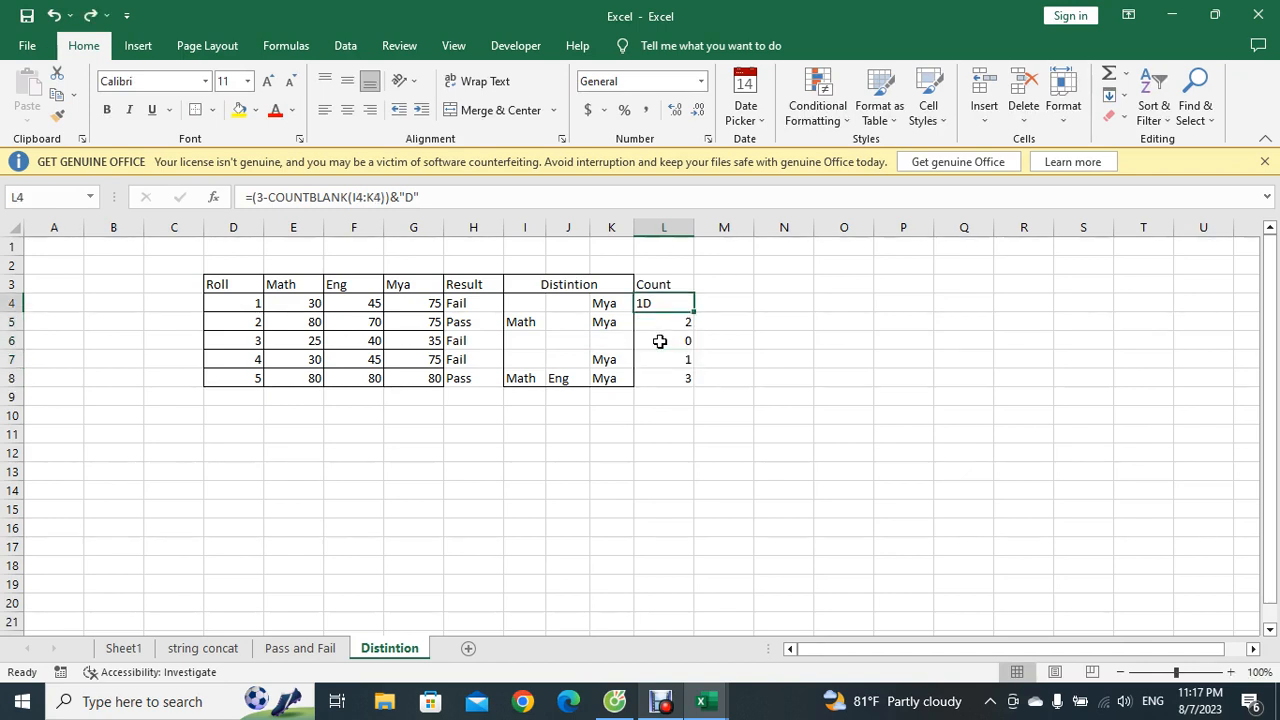
key(ctrl+z)
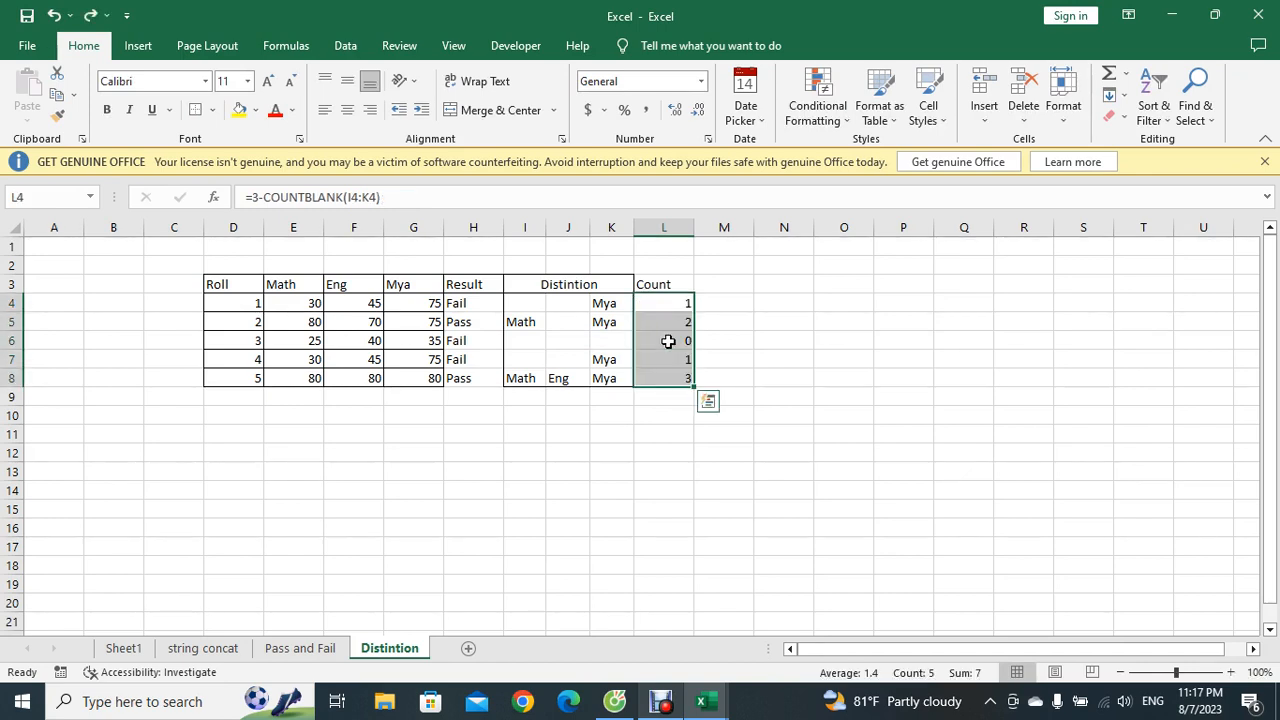
Enter the formula =IF(L4>0,L4&"D","") in M4, beside the first student's count.
click(738, 299)
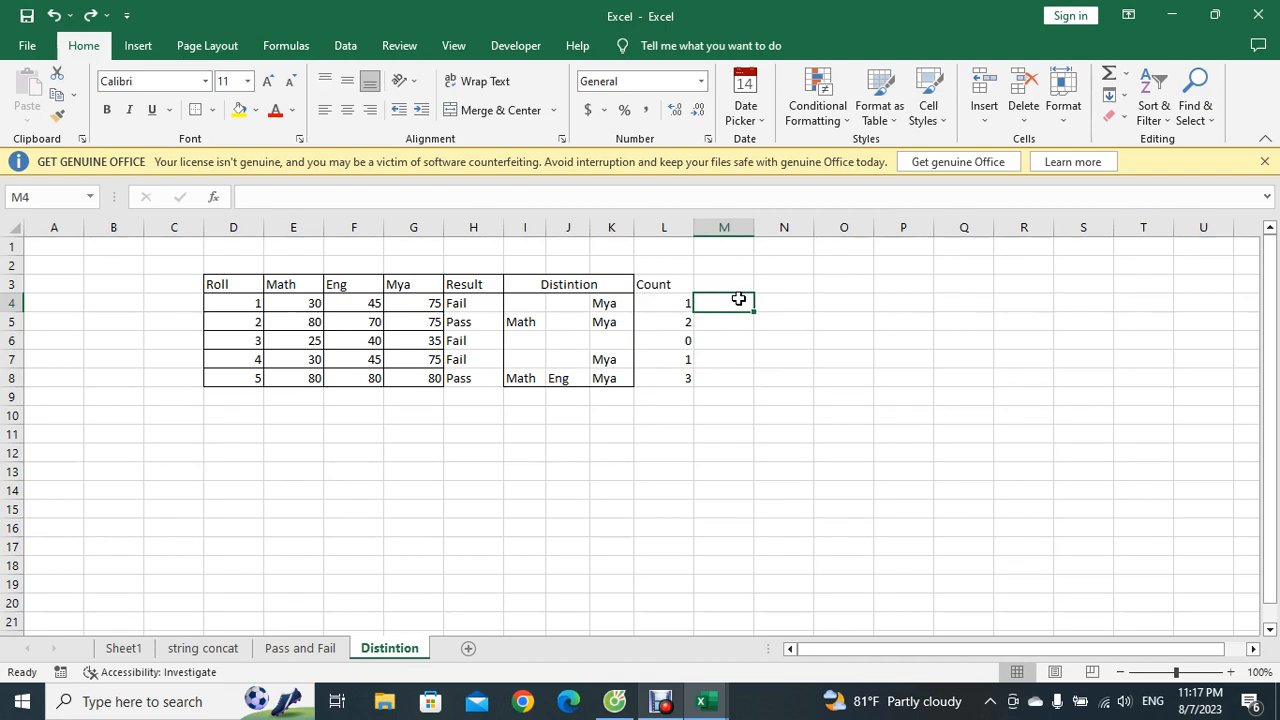
text(=if)
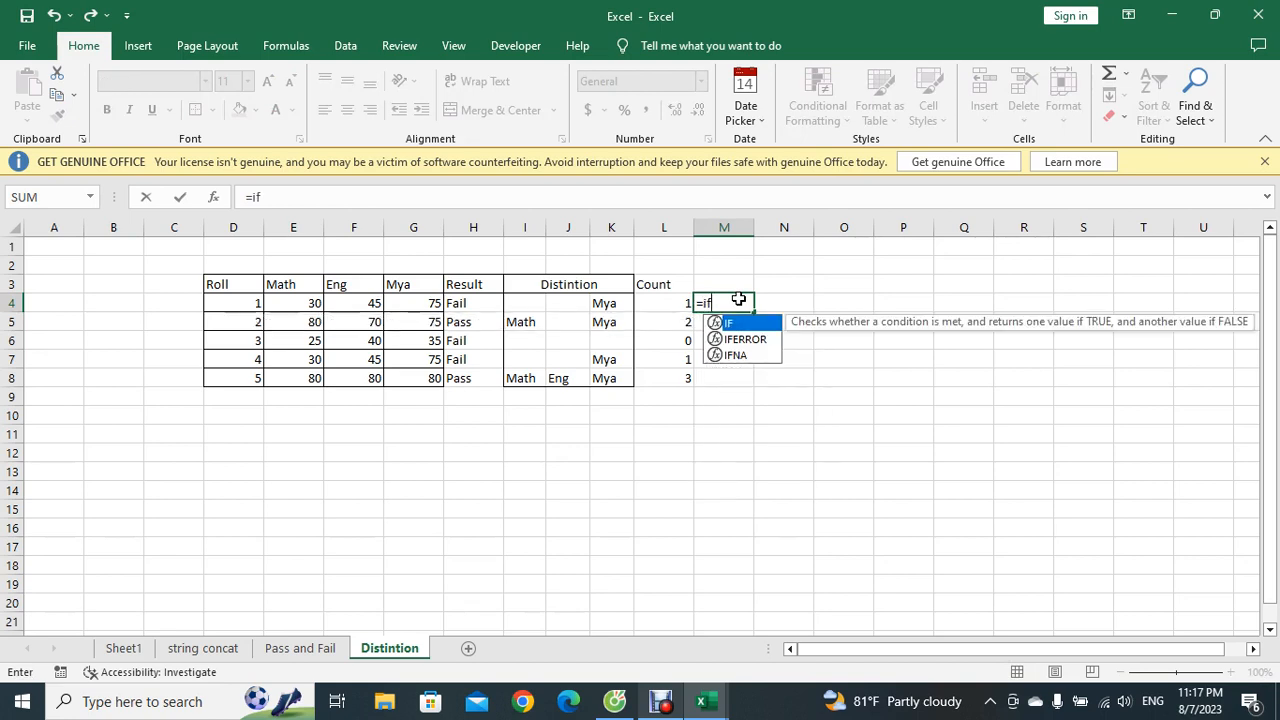
text(()
click(664, 304)
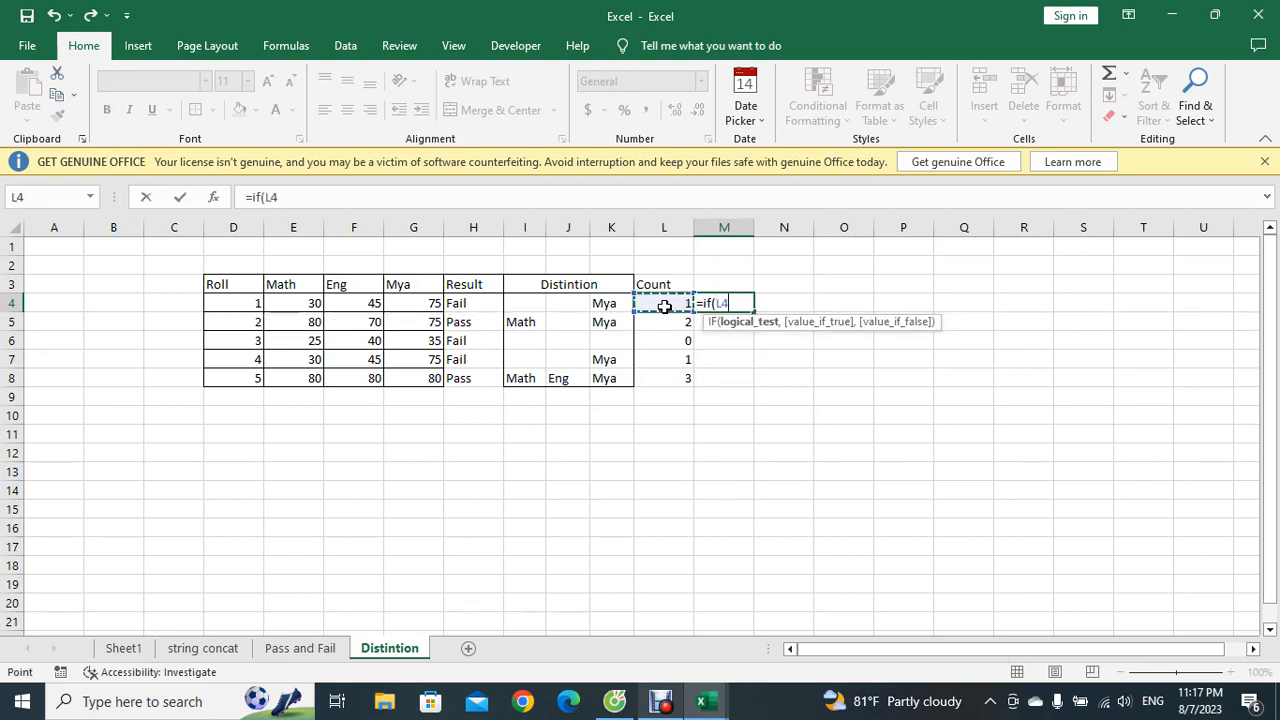
text(>0,)
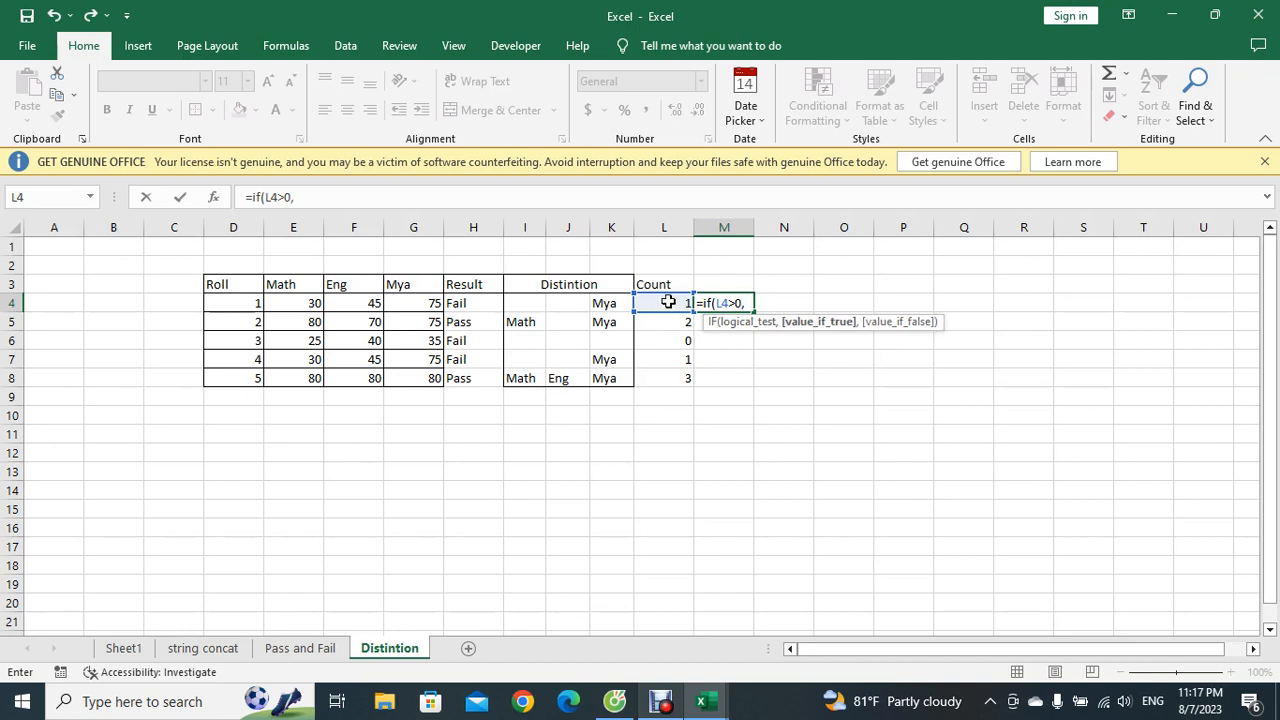
click(672, 303)
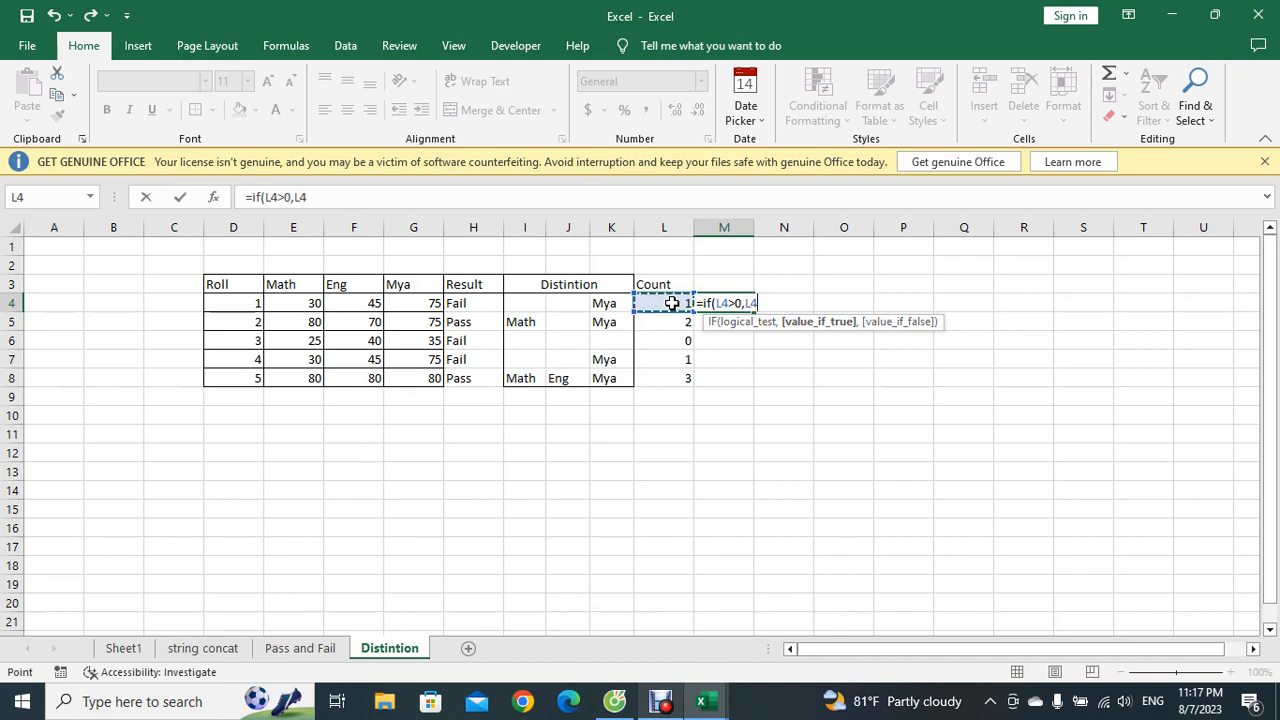
text(&"D)
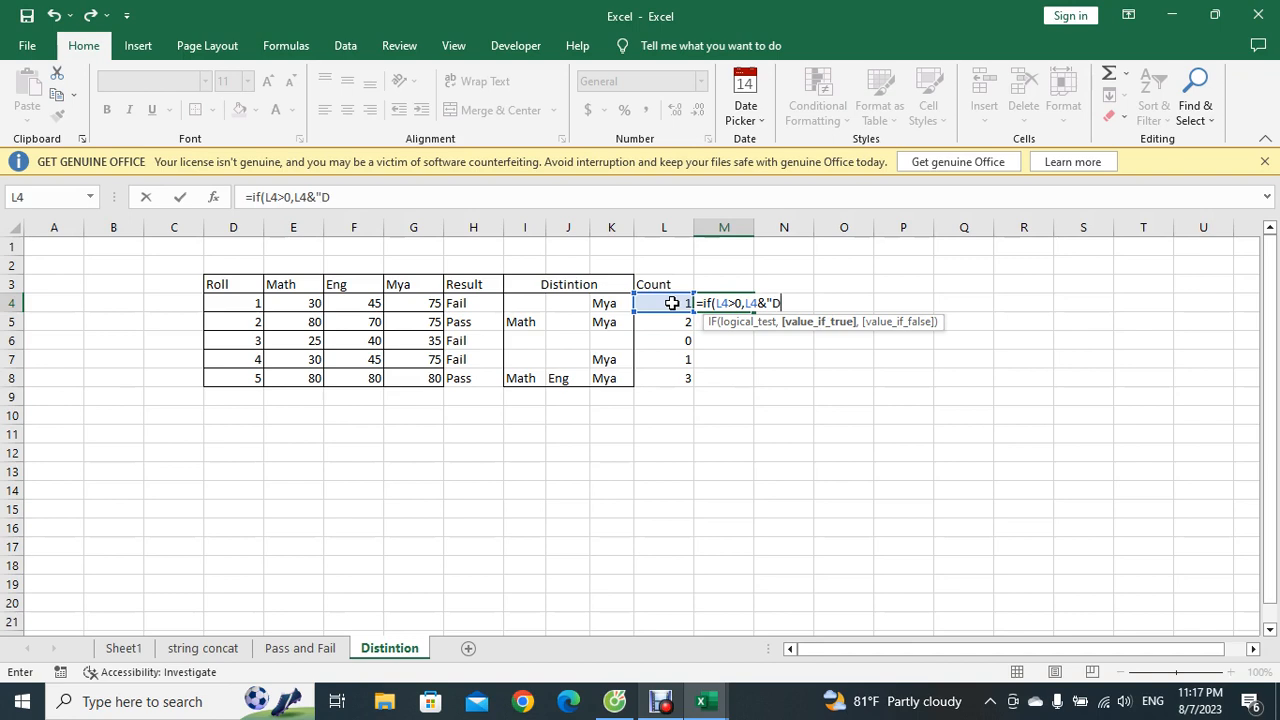
text(",)
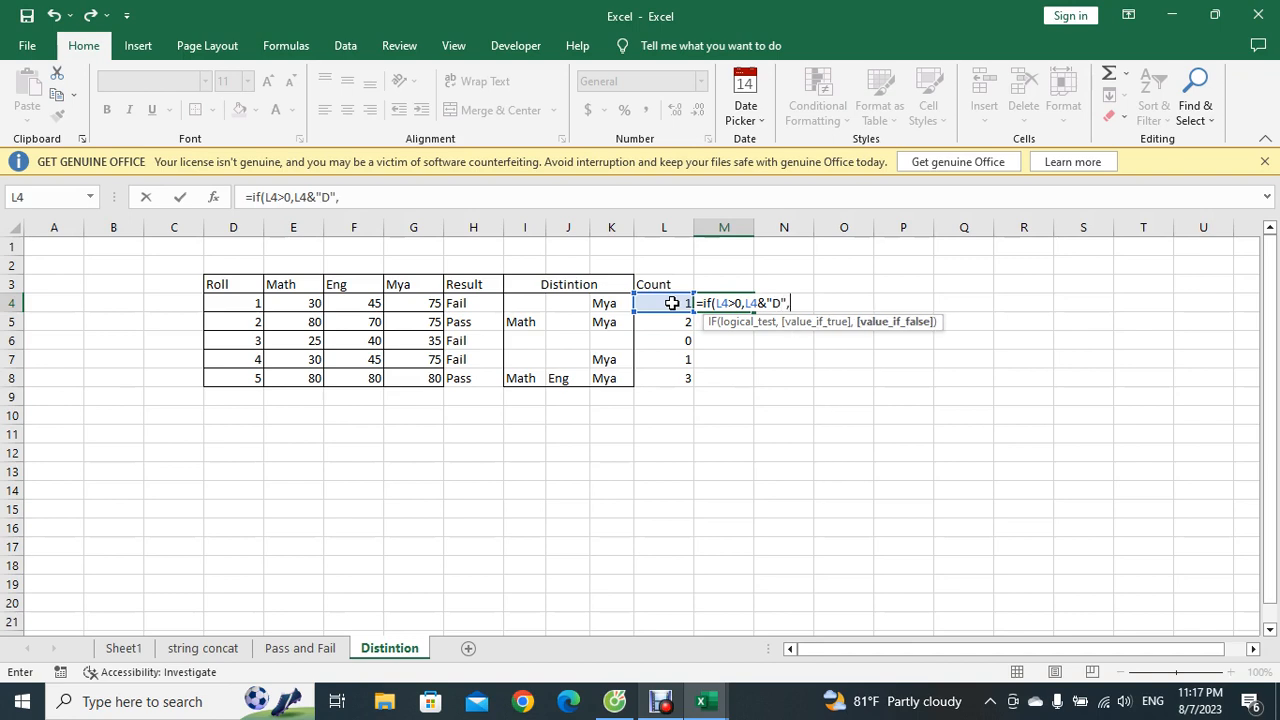
text(""))
key(Return)
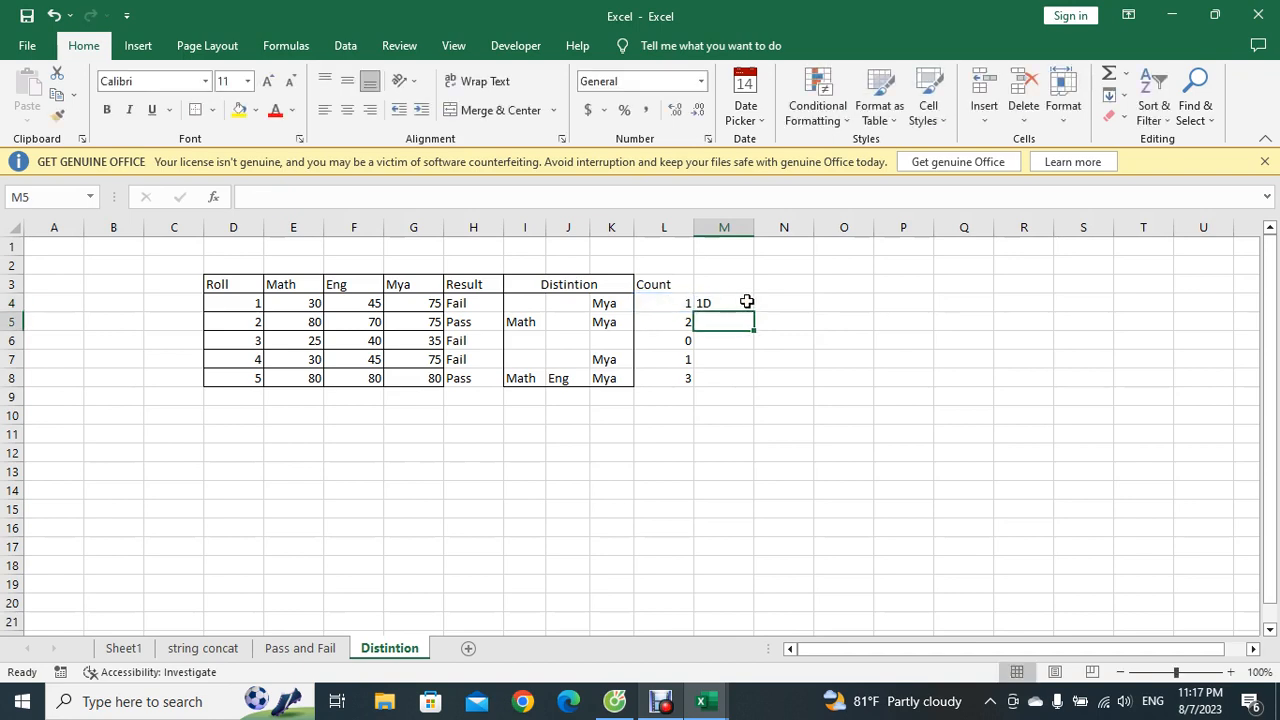
Fill the M4 formula down to M8 for the remaining students.
click(744, 303)
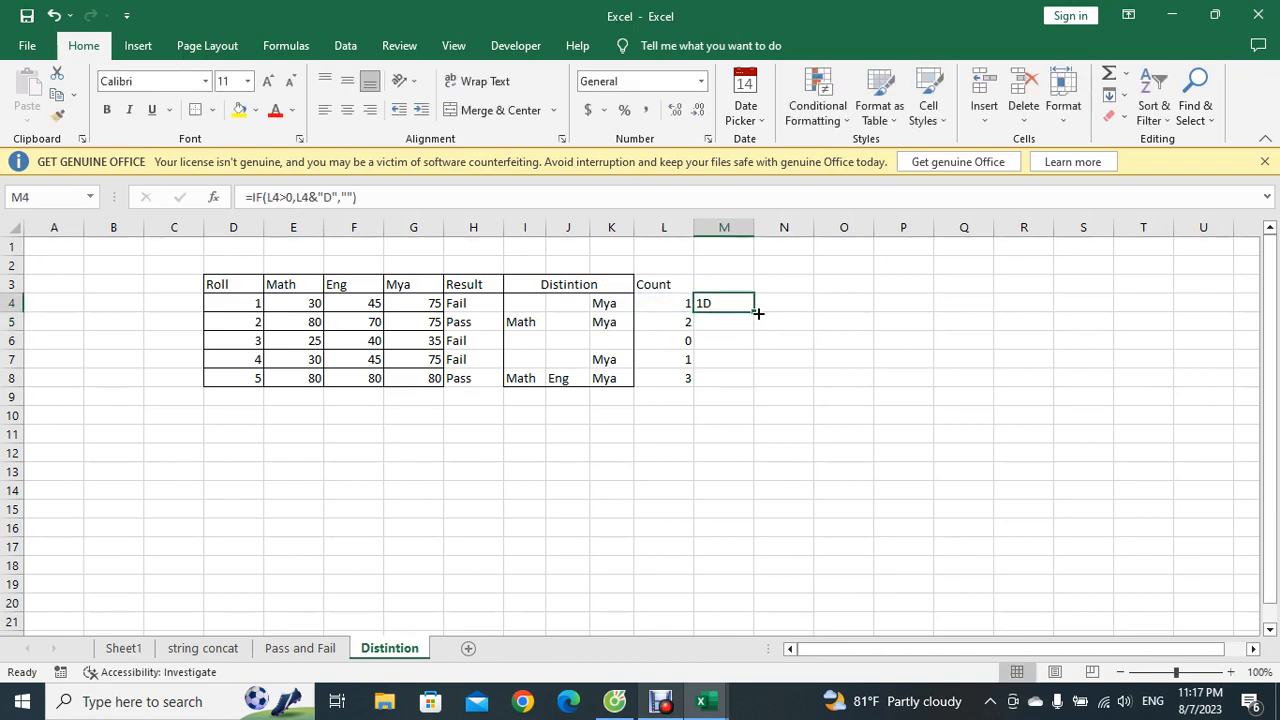
double_click(758, 313)
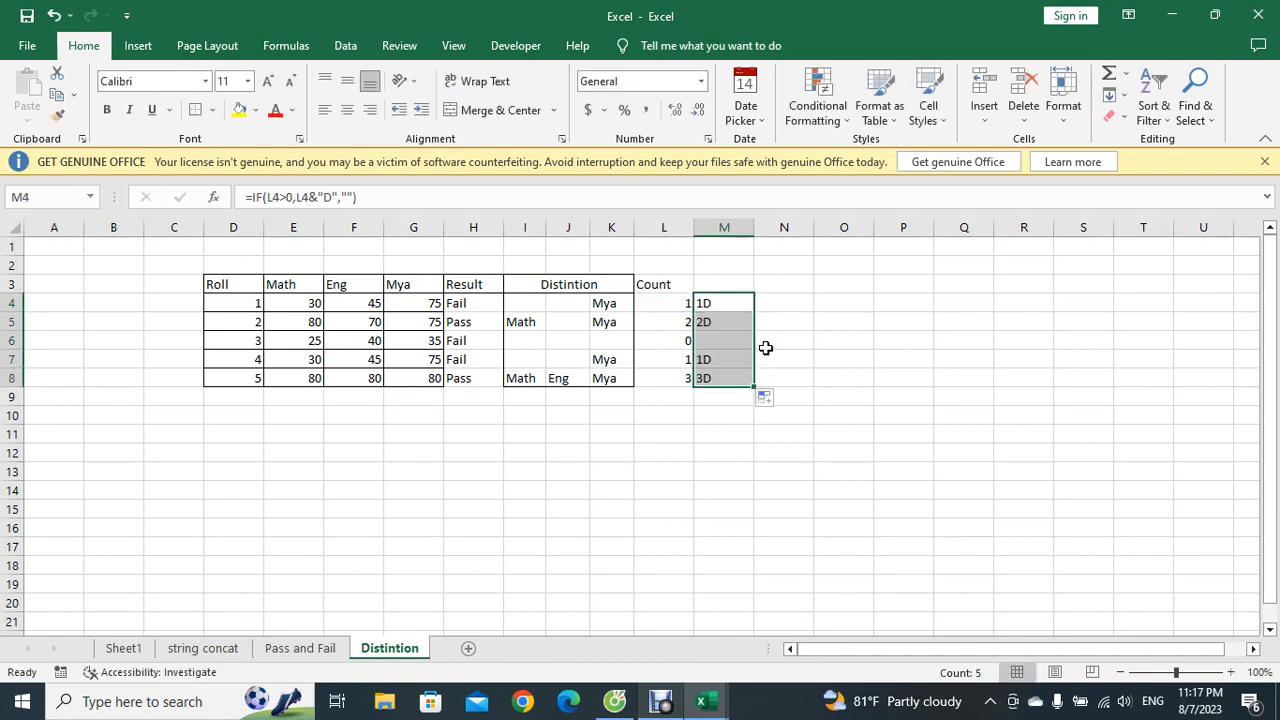
click(772, 352)
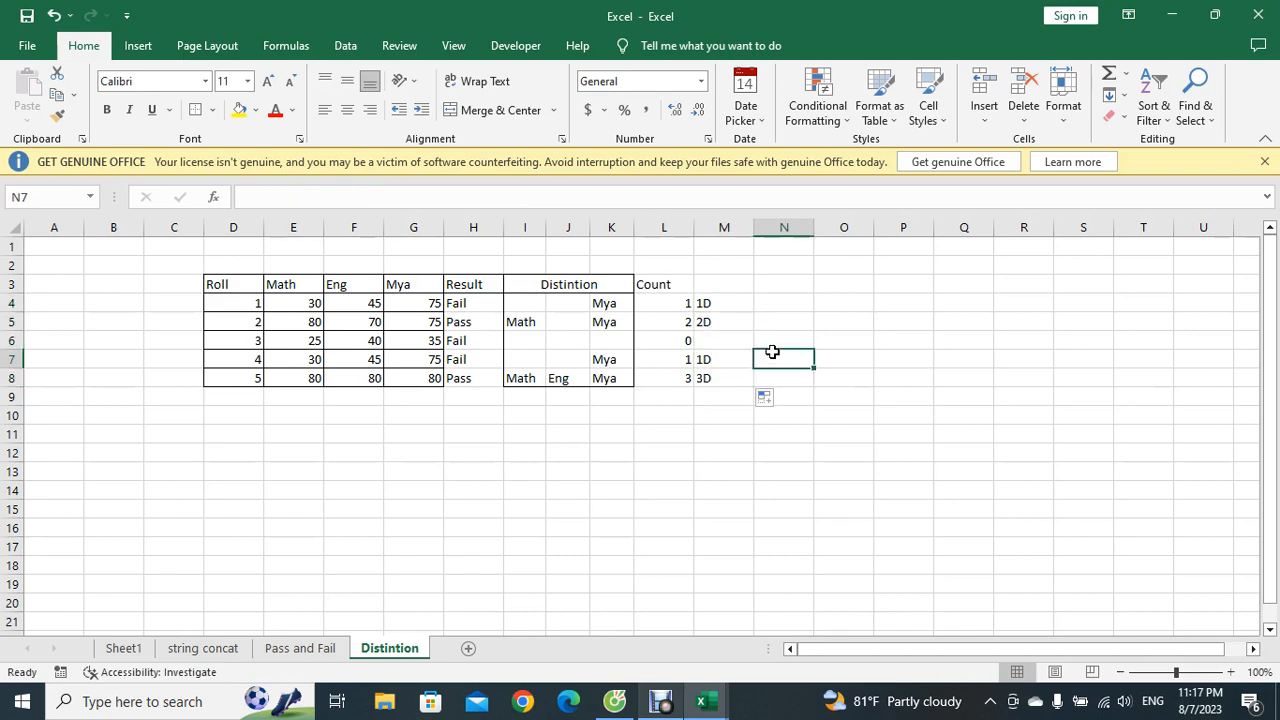
Compare the count formula in L4 with the D-suffix IF formula in M4, leaving both as they are.
click(714, 307)
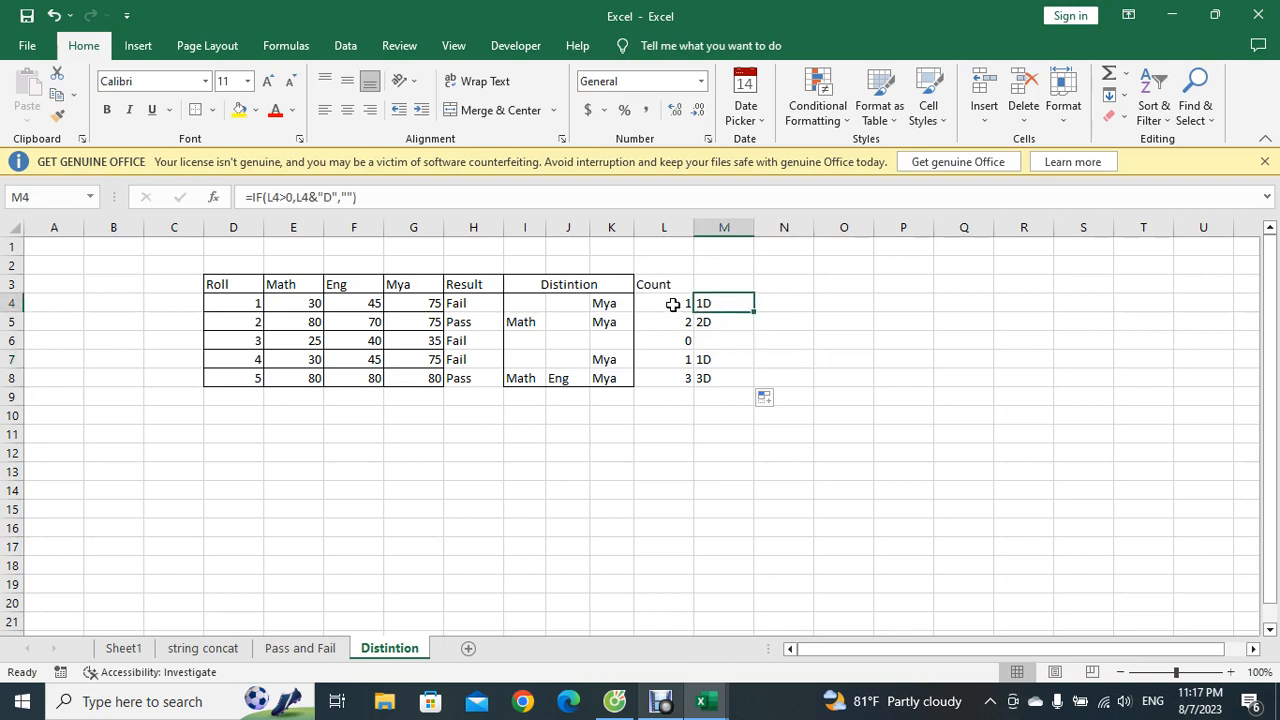
click(673, 305)
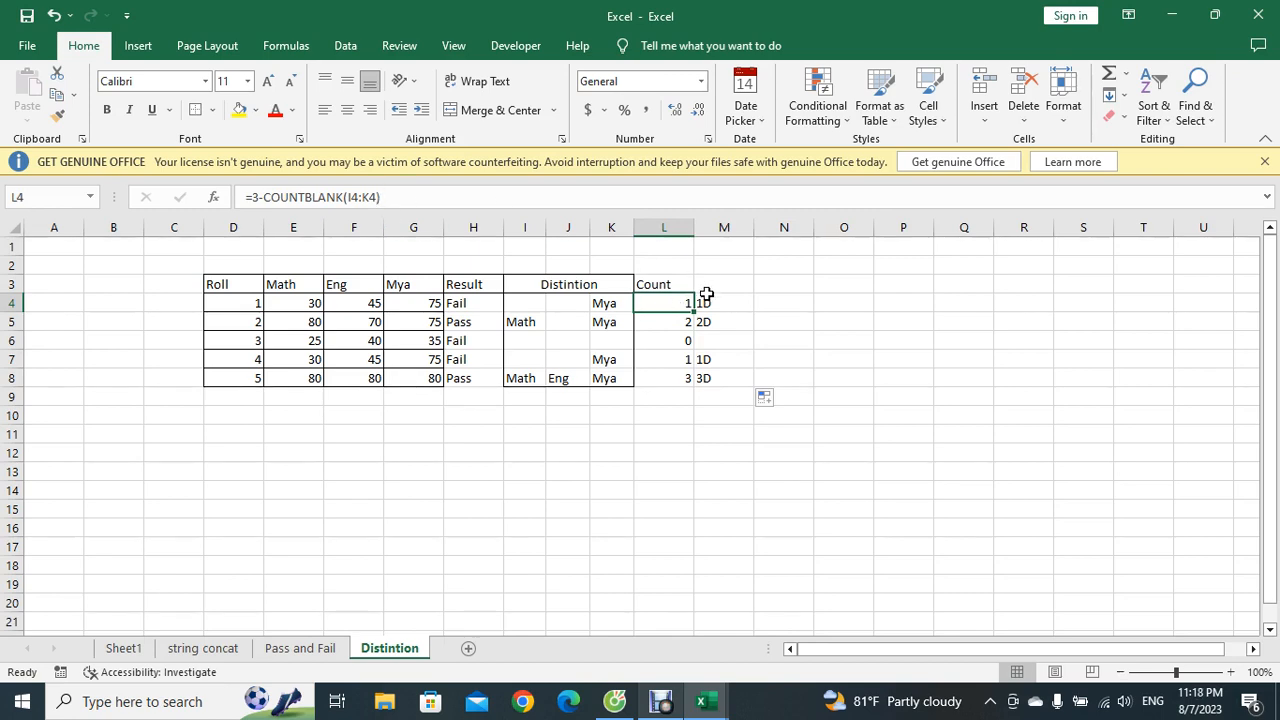
click(707, 300)
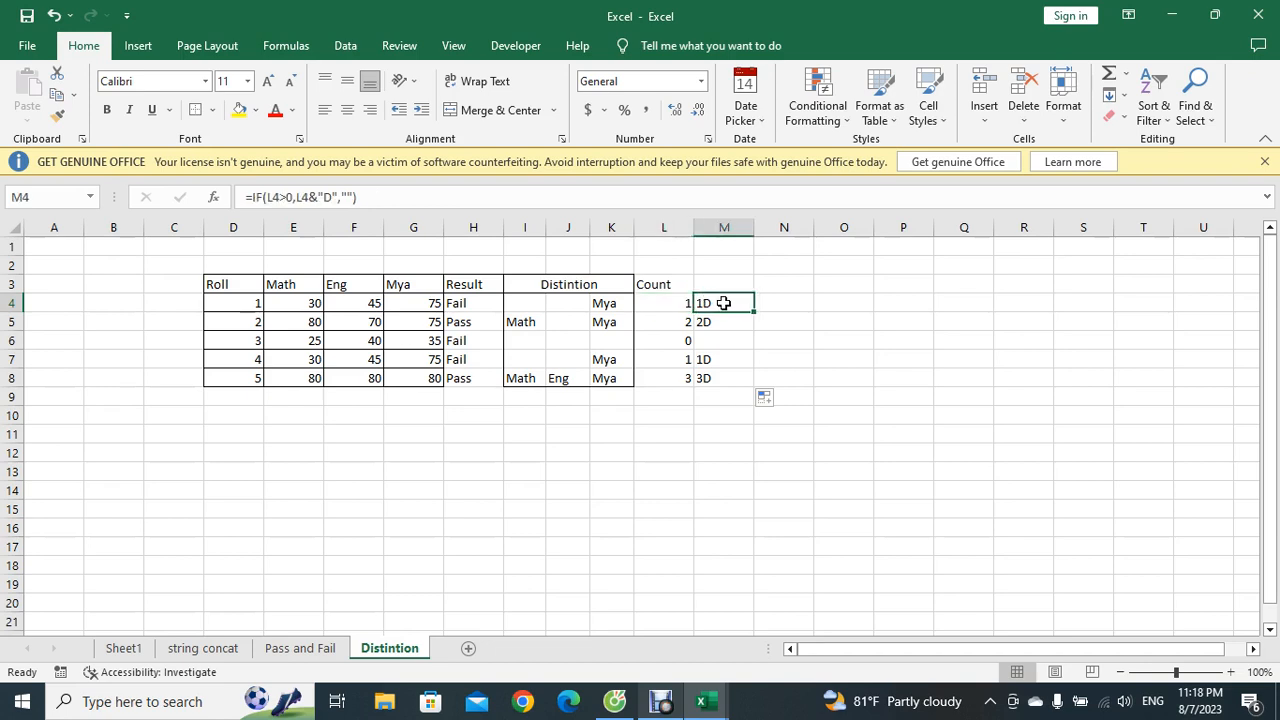
double_click(723, 303)
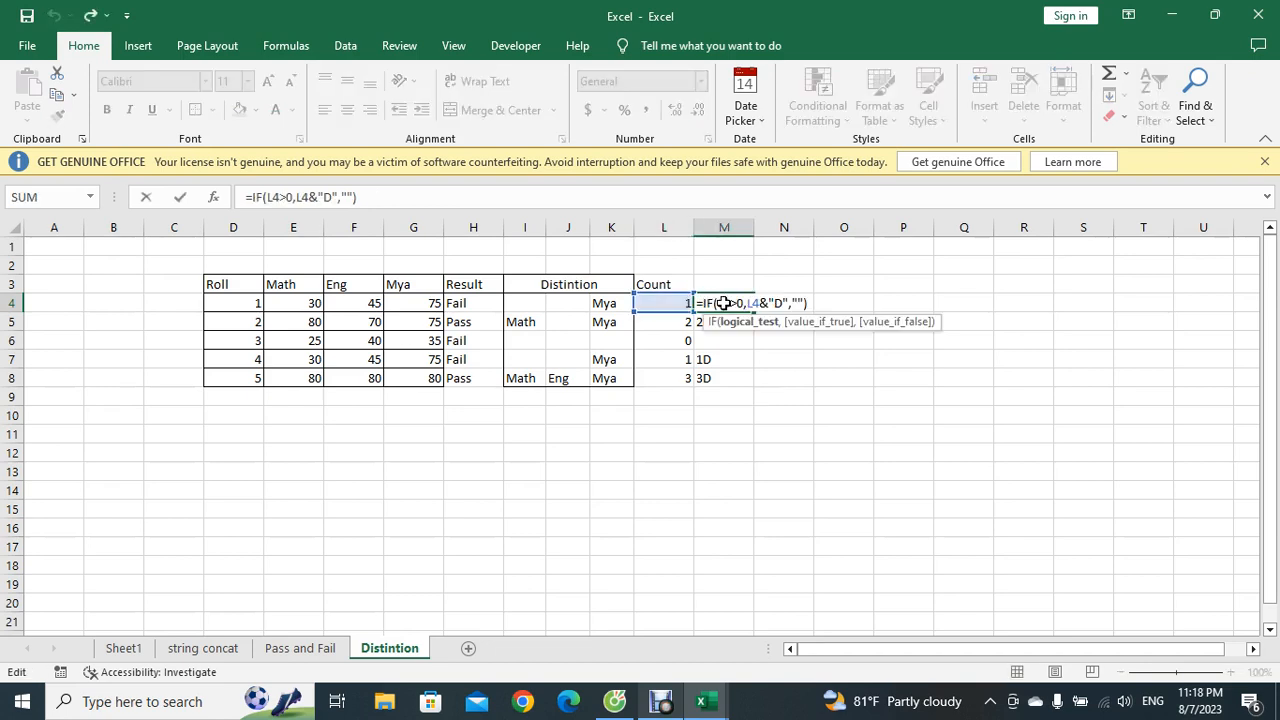
key(Return)
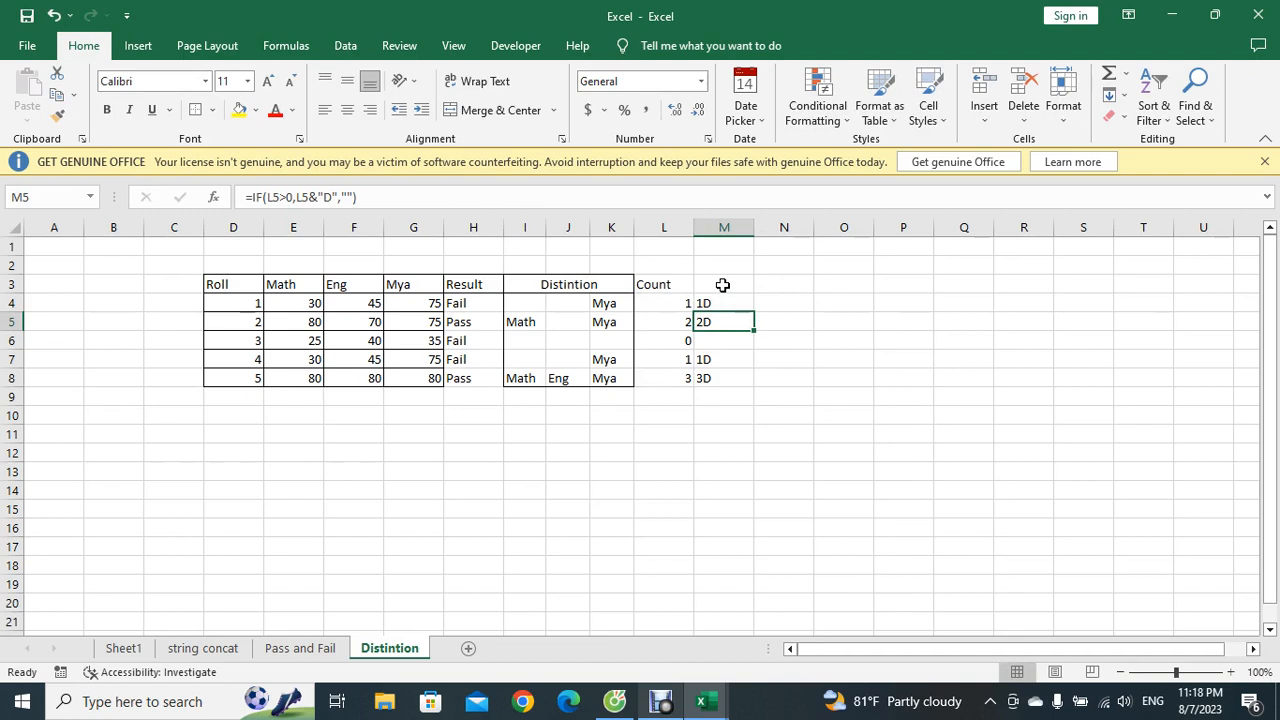
Enter the heading "No. of D" in M3, above the suffixed counts.
click(722, 285)
text(Nu)
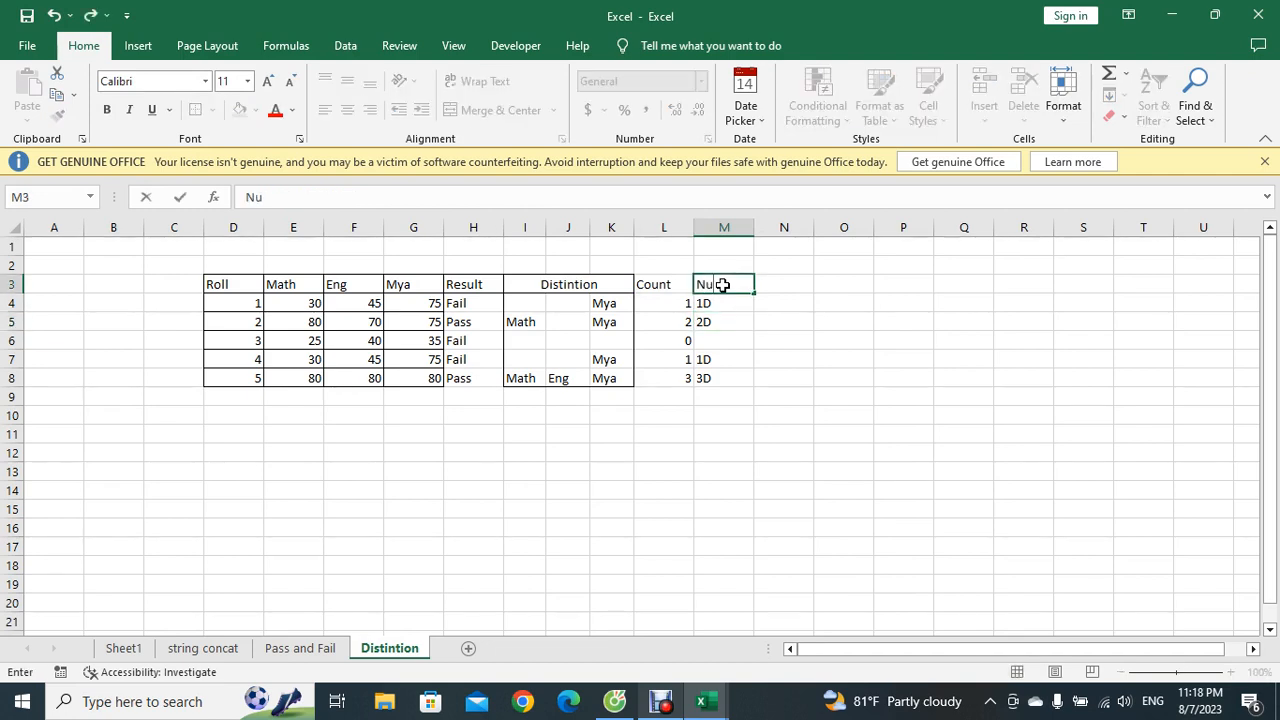
key(BackSpace)
text(o. of D)
key(Return)
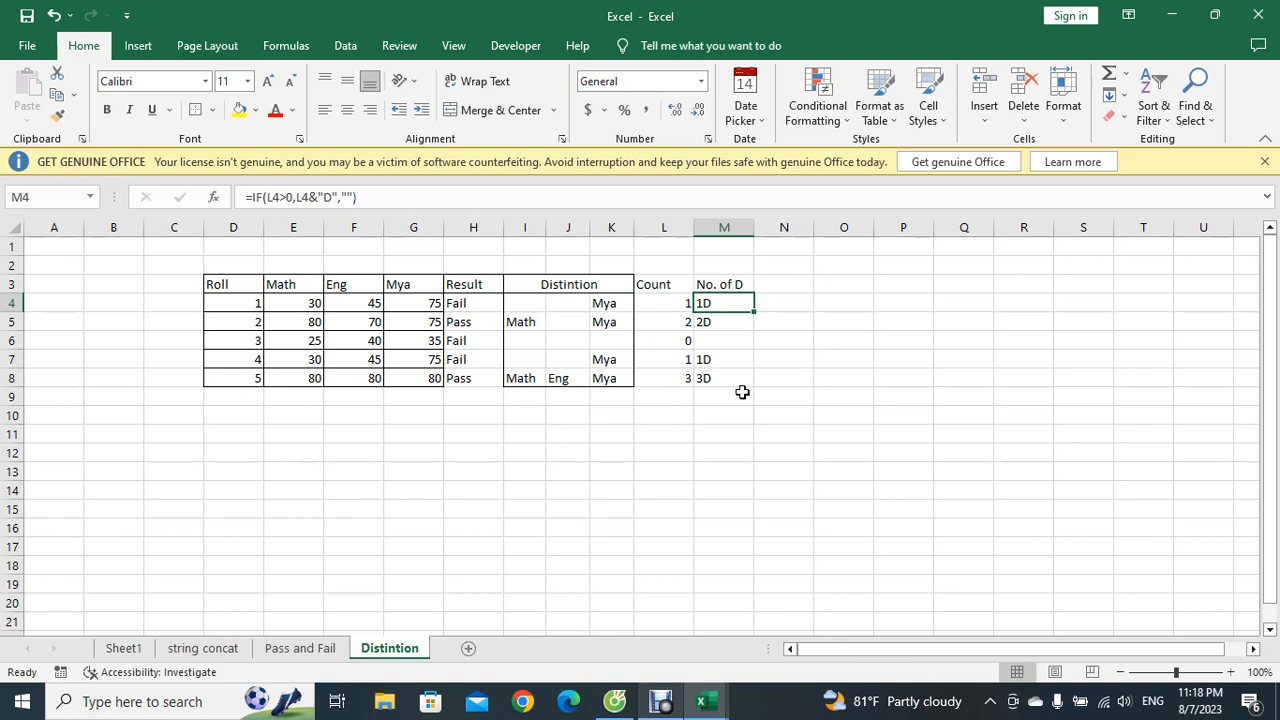
Review the COUNTBLANK formula in L4 and the distinction cells it refers to.
click(660, 300)
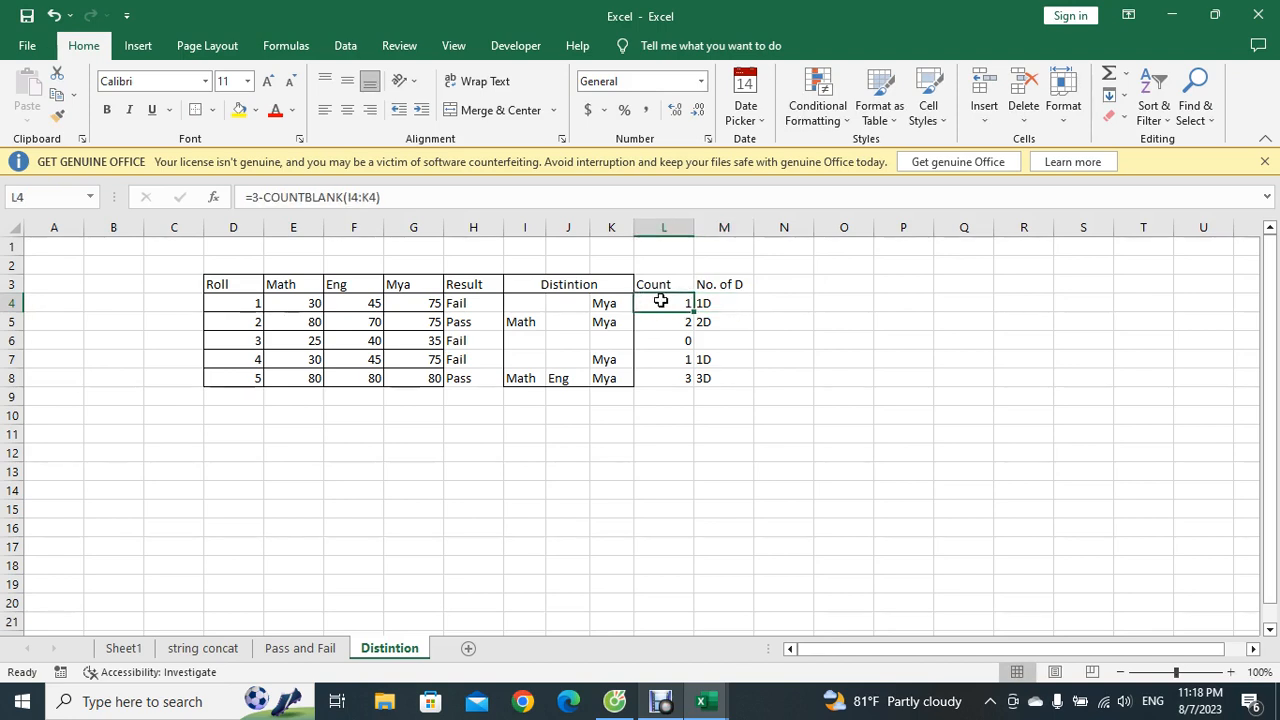
double_click(660, 300)
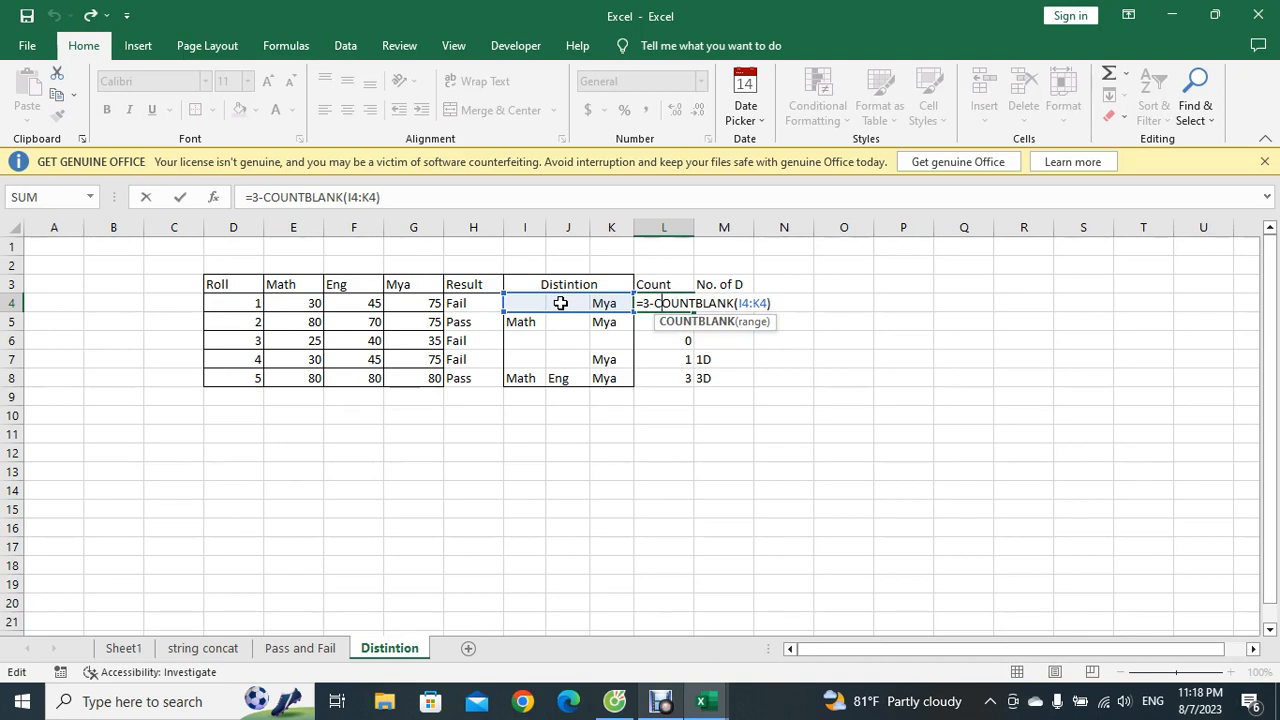
key(Return)
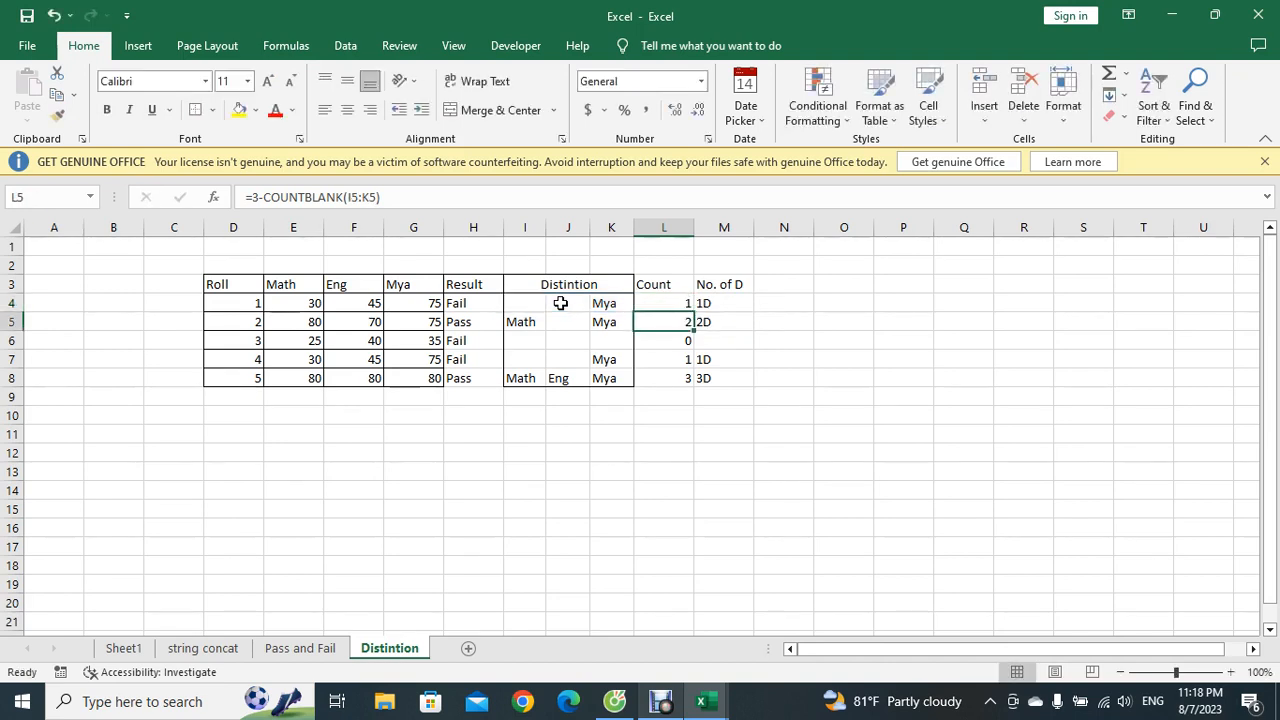
Examine the condition, true-value and false-value arguments of the IF formula in M4 without altering it.
click(736, 302)
double_click(736, 302)
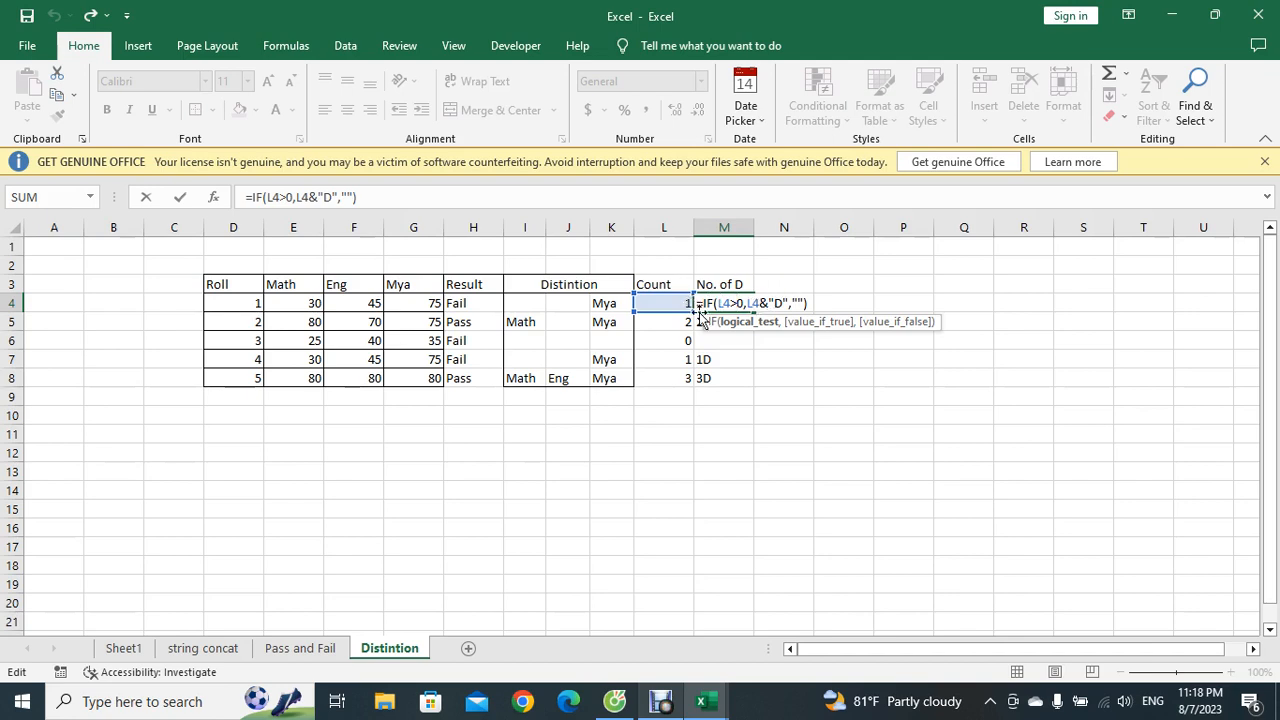
key(Right)
key(Right)
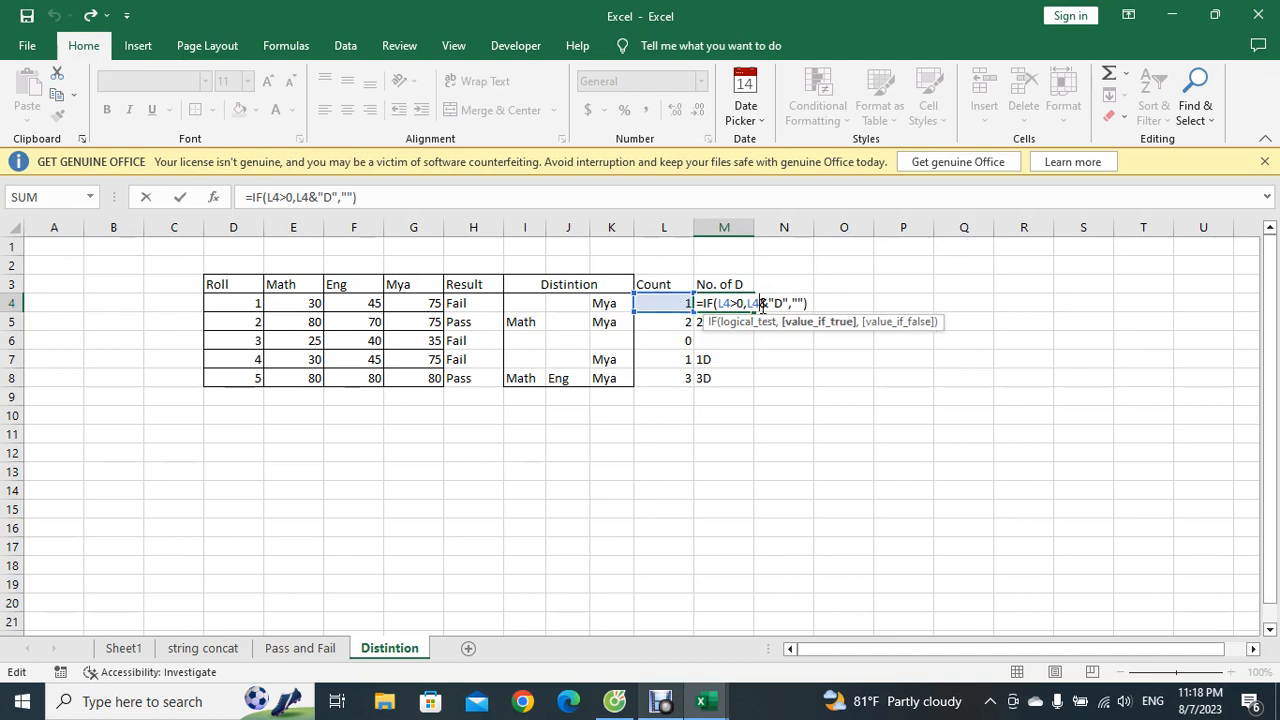
key(shift+Right)
key(shift+Right)
key(shift+Right)
key(shift+Right)
key(shift+Right)
key(shift+Right)
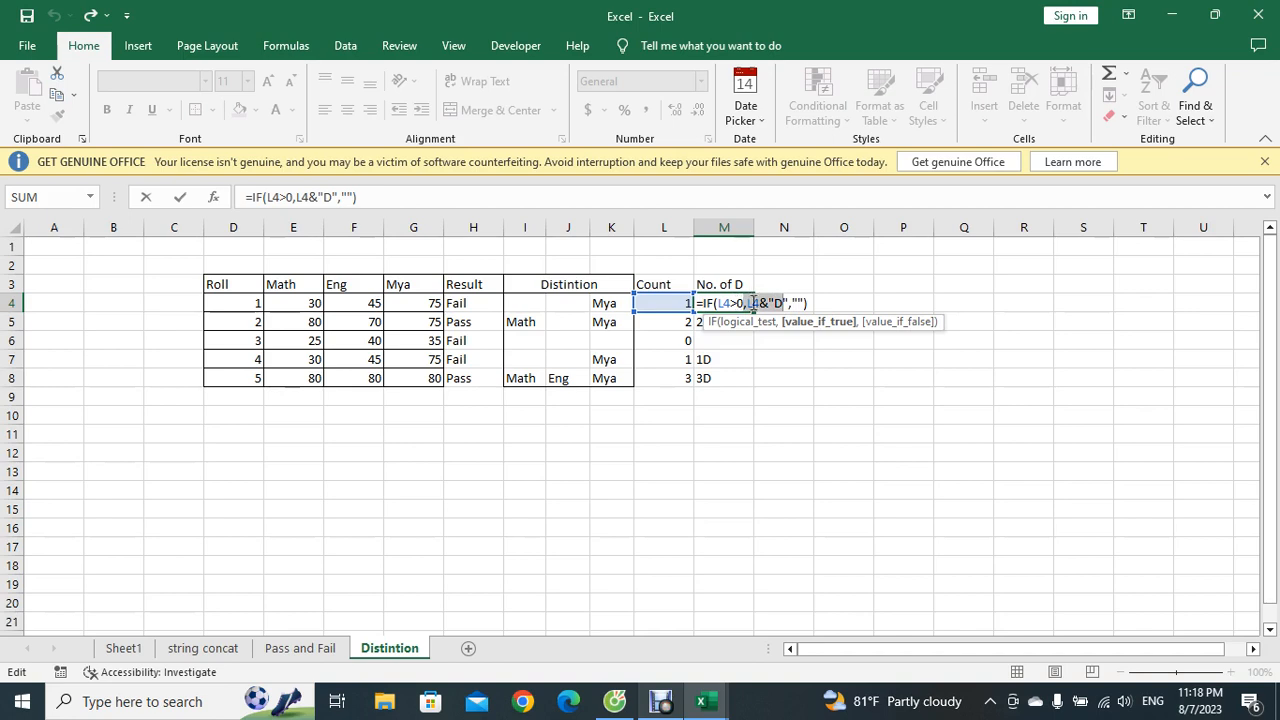
click(797, 302)
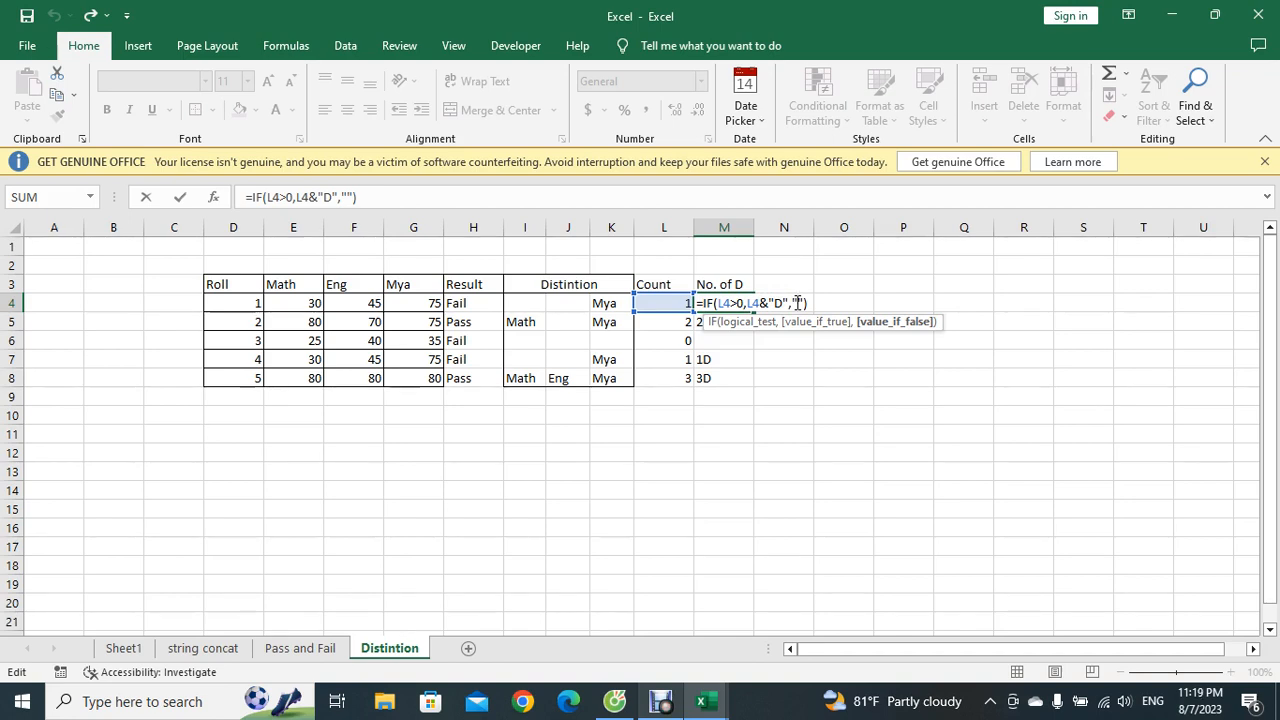
key(Return)
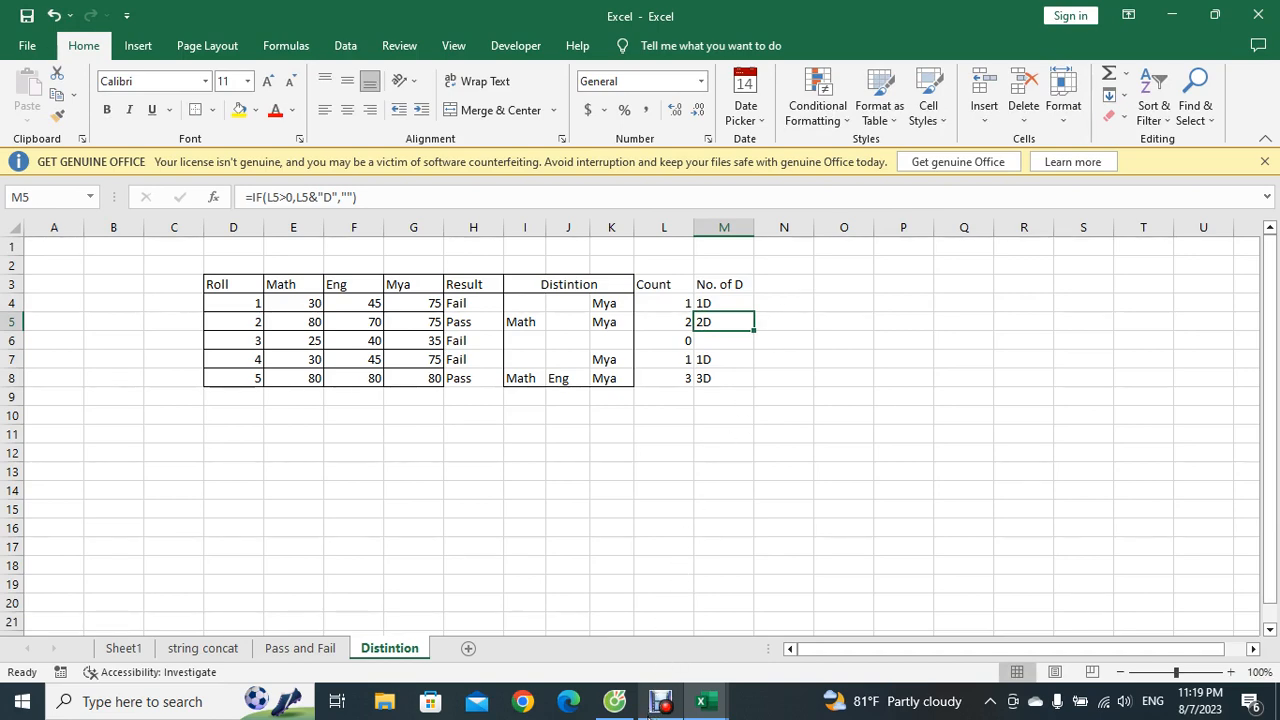
click(658, 705)
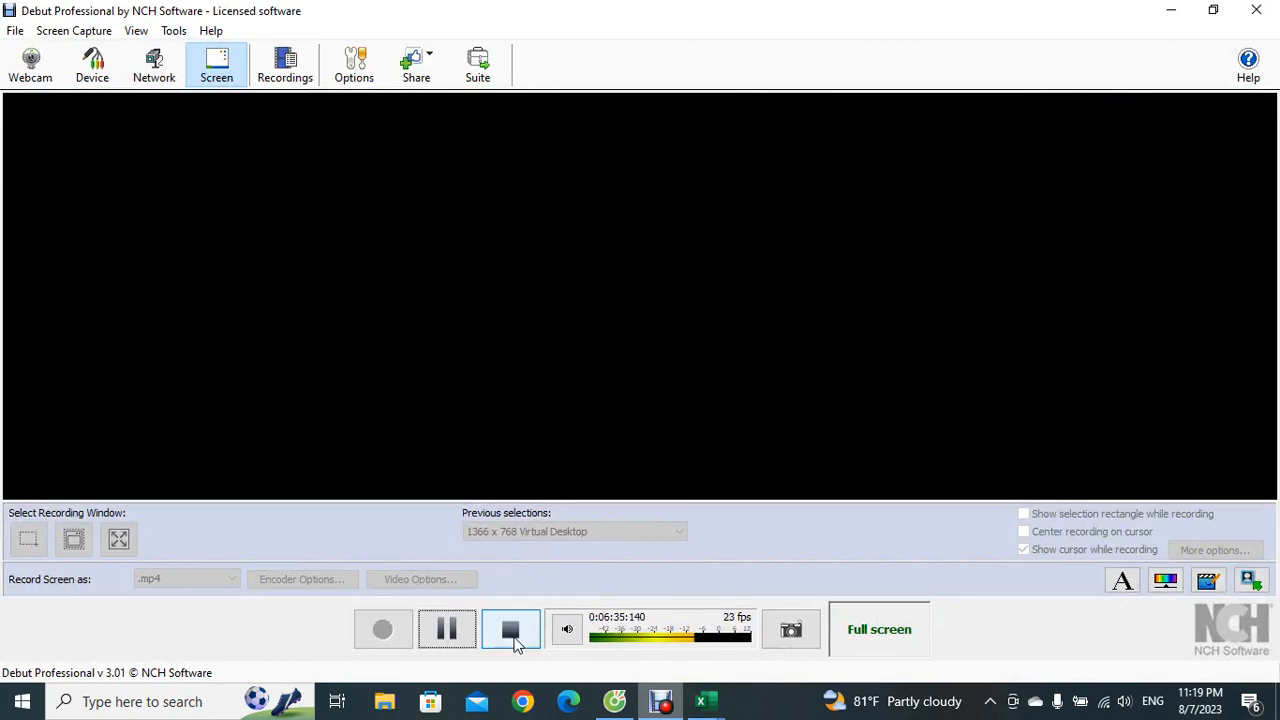